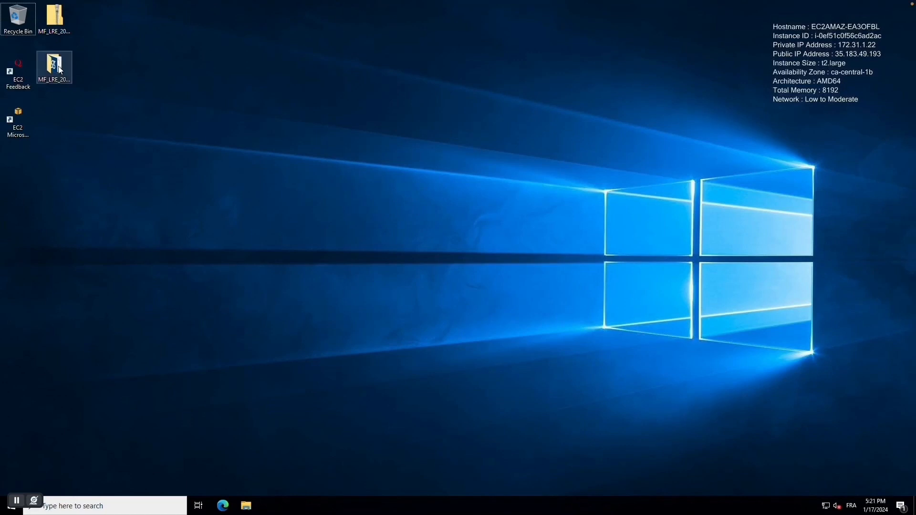
Step: Open the MF_LRE_2023.01_MLU installation folder and run Setup as administrator
double_click(60, 80)
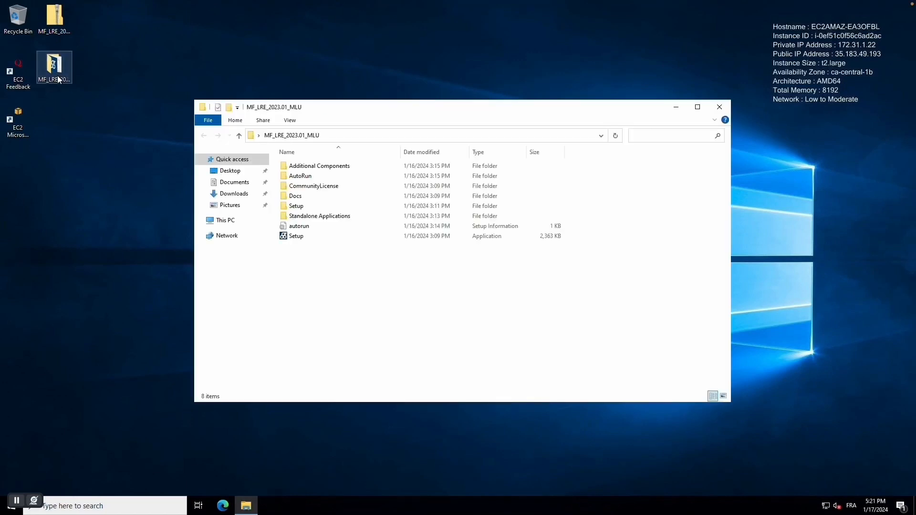
click(294, 239)
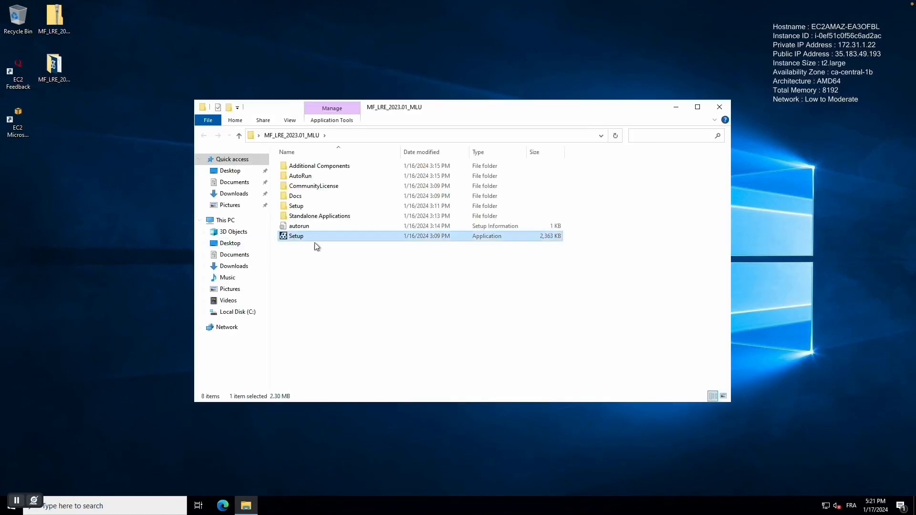
right_click(314, 242)
click(334, 260)
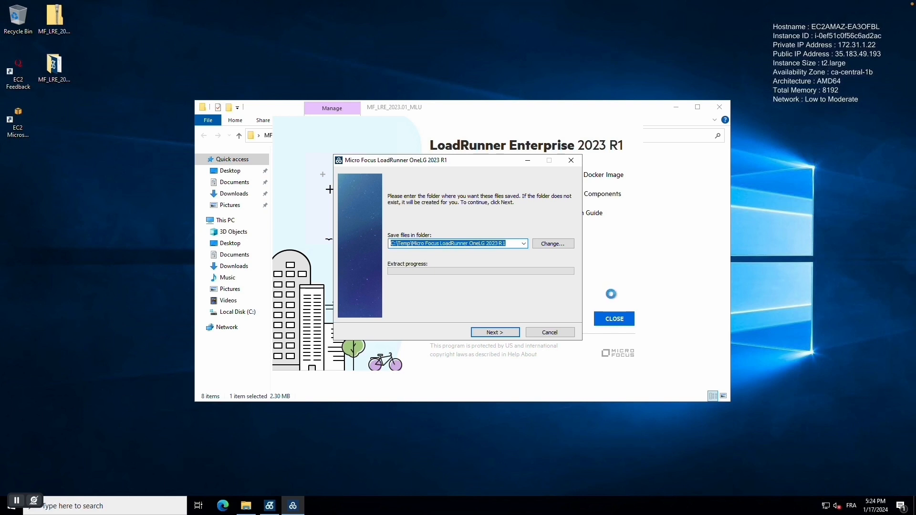
Step: Extract the OneLG installer files to the temp folder and install the listed prerequisites
click(496, 333)
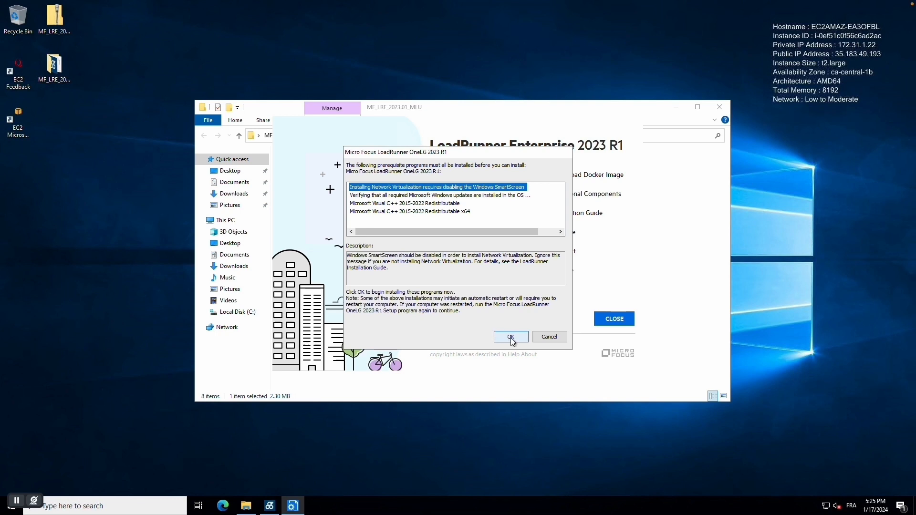
click(511, 337)
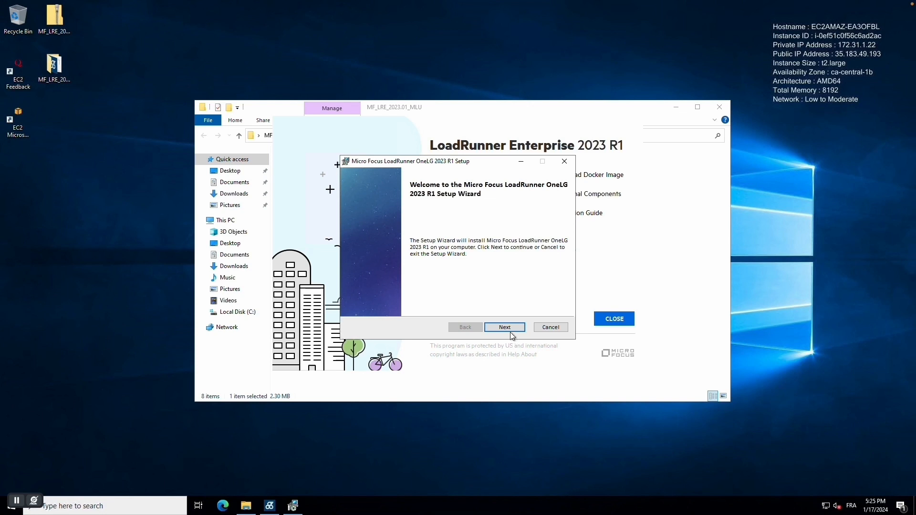
Step: Accept the OneLG licence terms and install OneLG for LoadRunner Enterprise
click(510, 328)
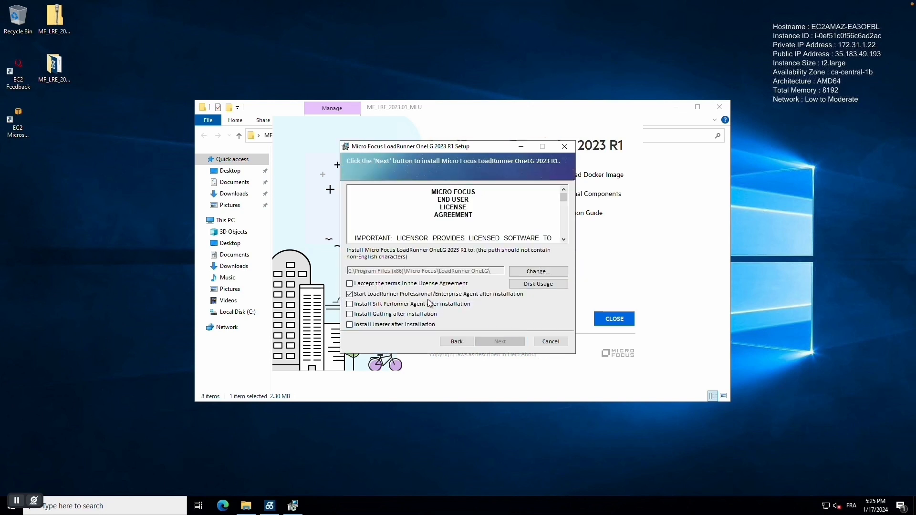
click(359, 285)
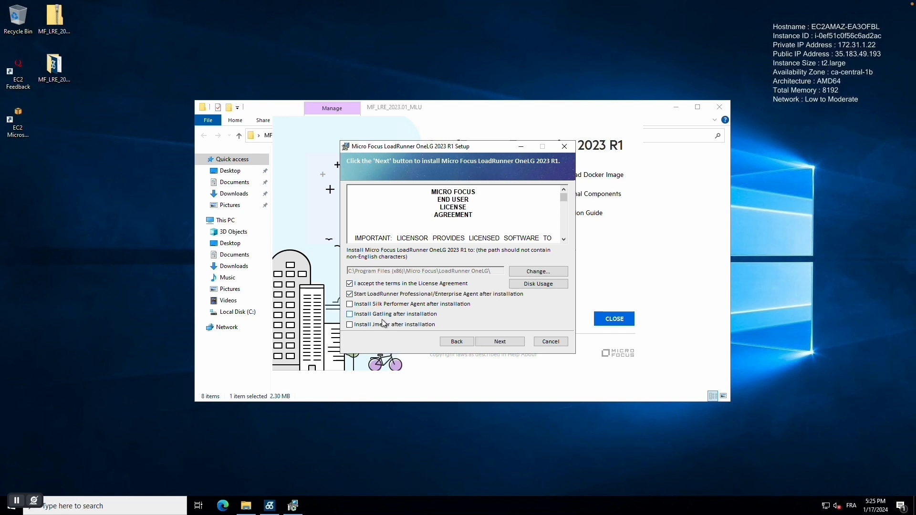
click(505, 342)
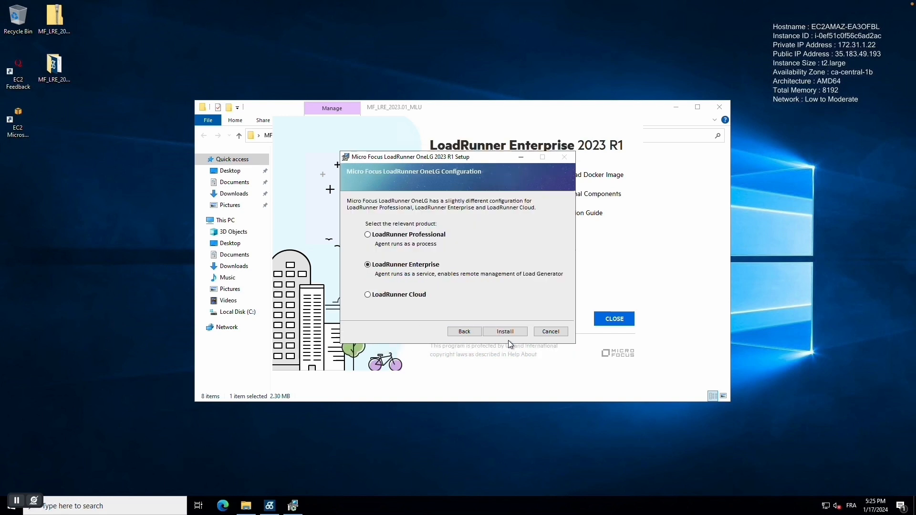
click(514, 330)
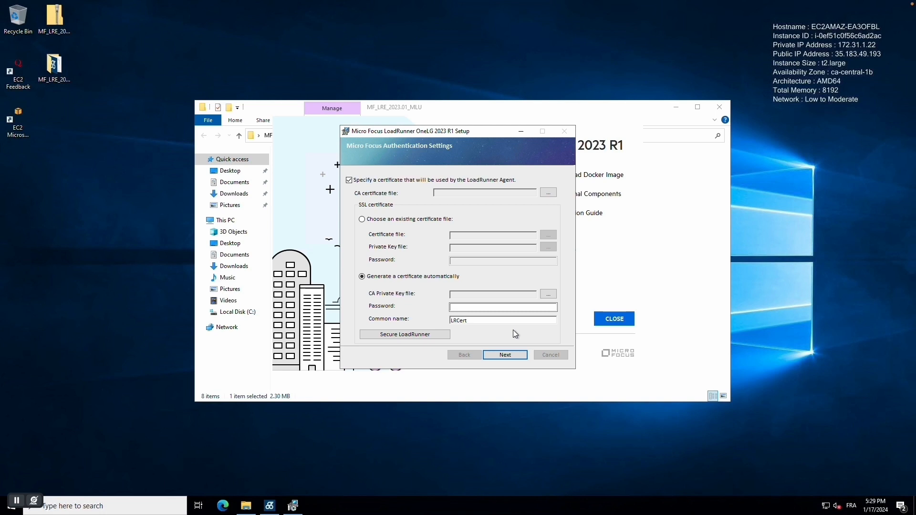
Step: Skip the agent certificate and Network Virtualization, finish OneLG setup, and close the launcher and folder
click(366, 180)
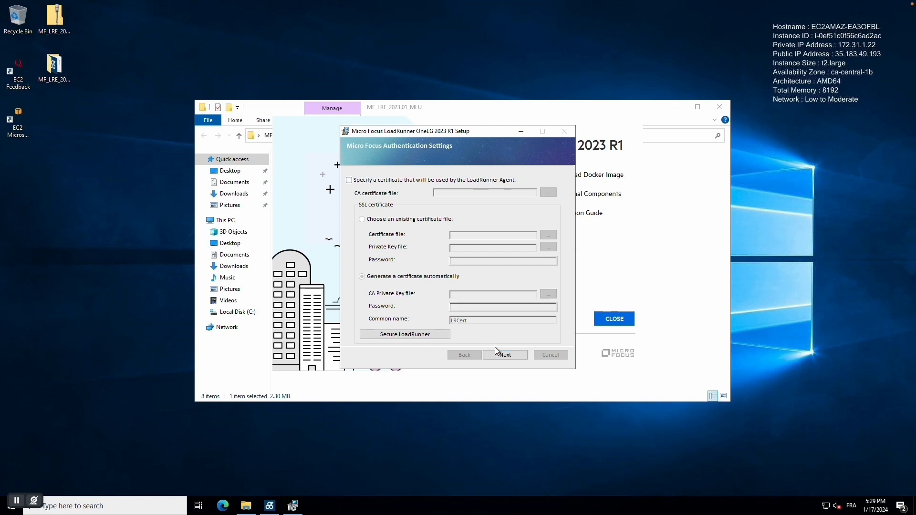
click(508, 356)
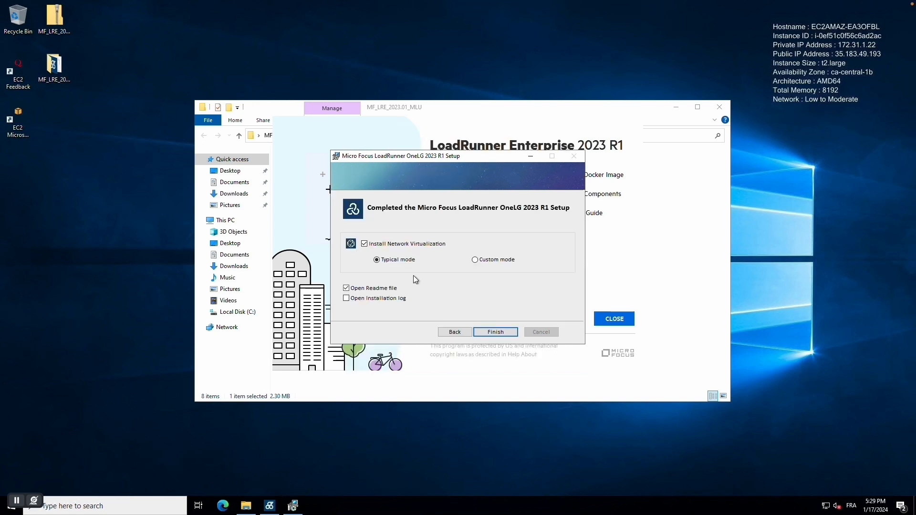
click(364, 244)
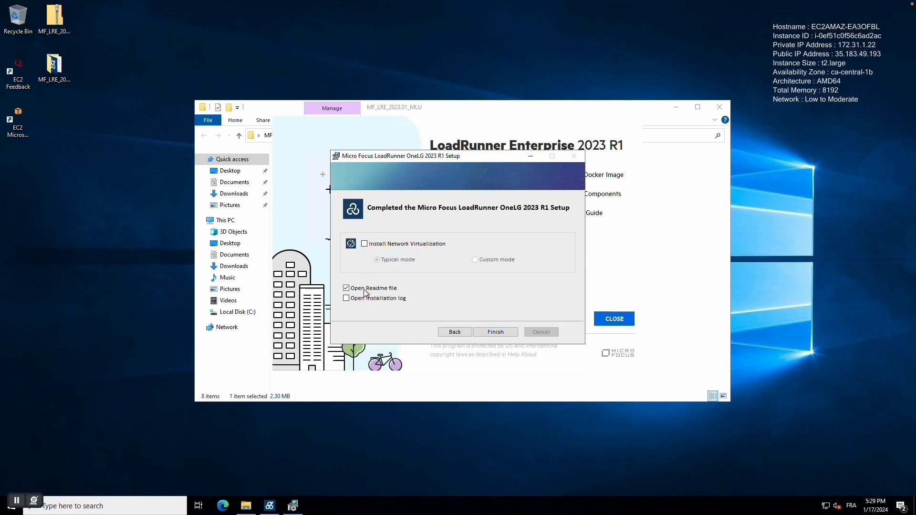
click(505, 332)
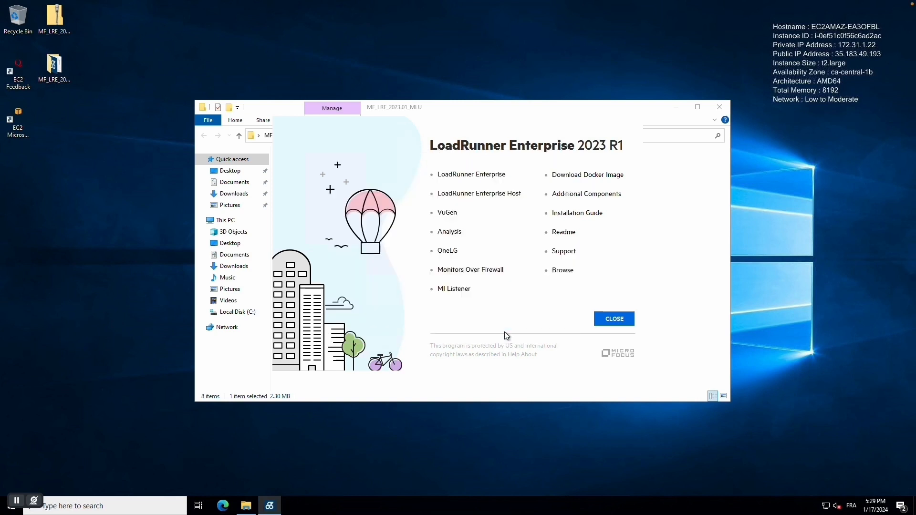
click(597, 322)
click(719, 107)
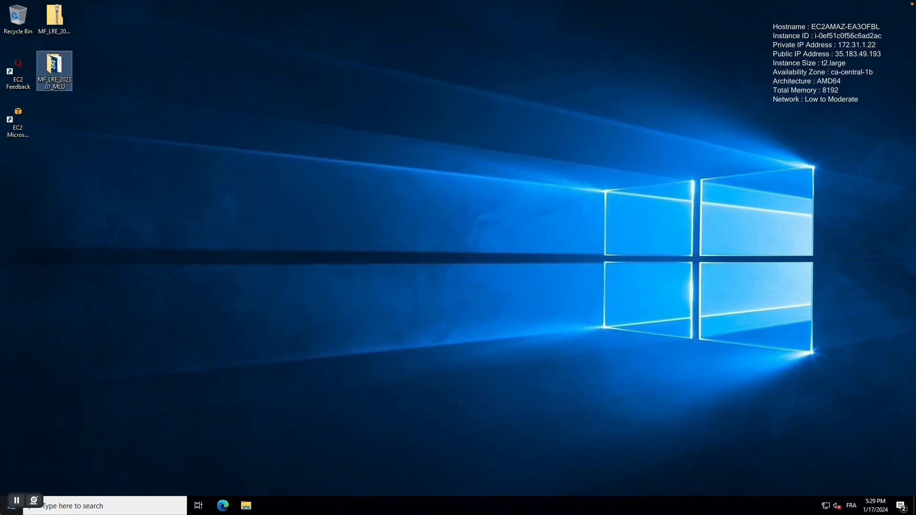
Step: Search Windows for 'comp' and launch Computer Management
click(54, 506)
click(429, 393)
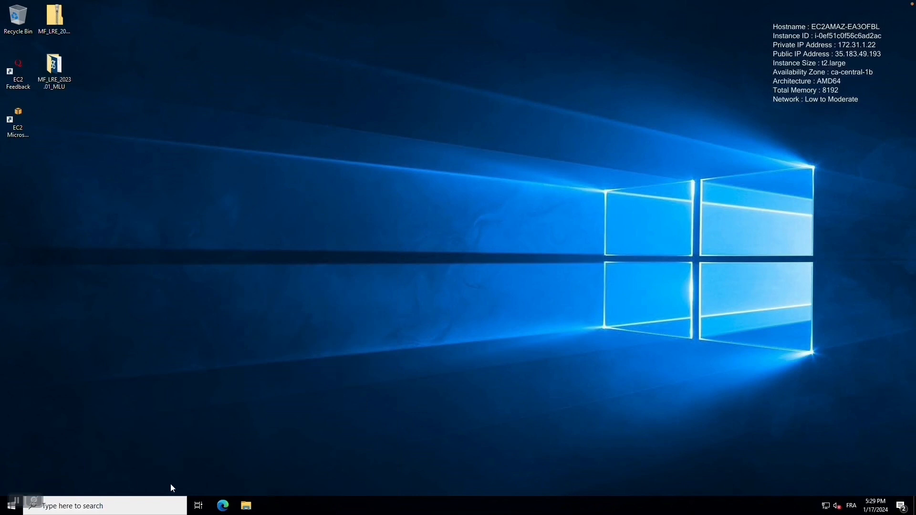
click(139, 507)
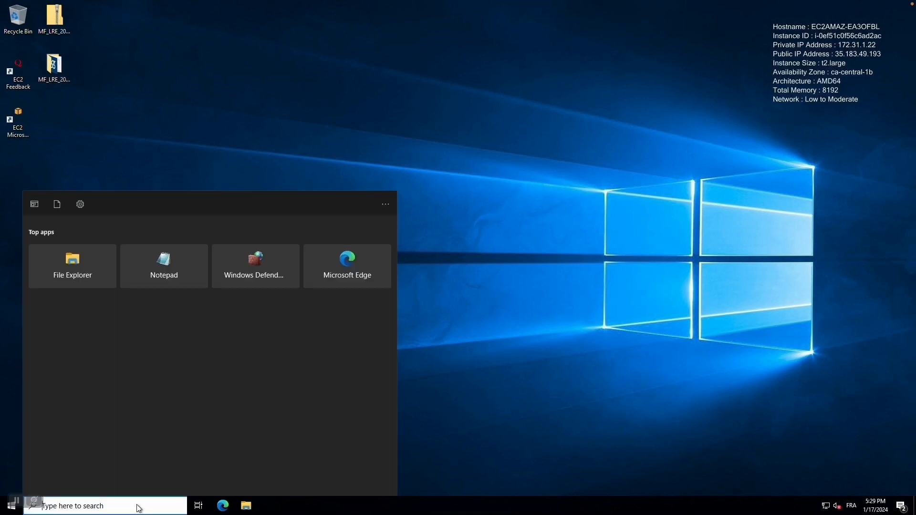
text(comp)
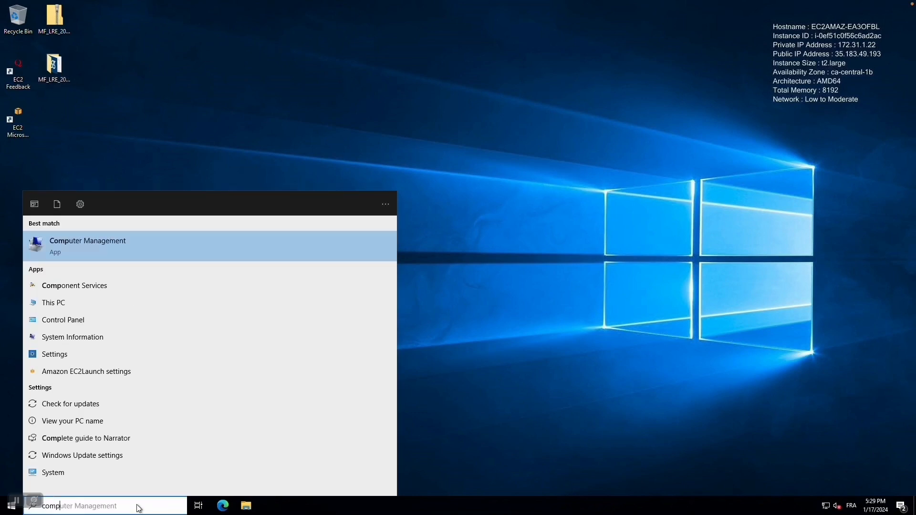
click(119, 247)
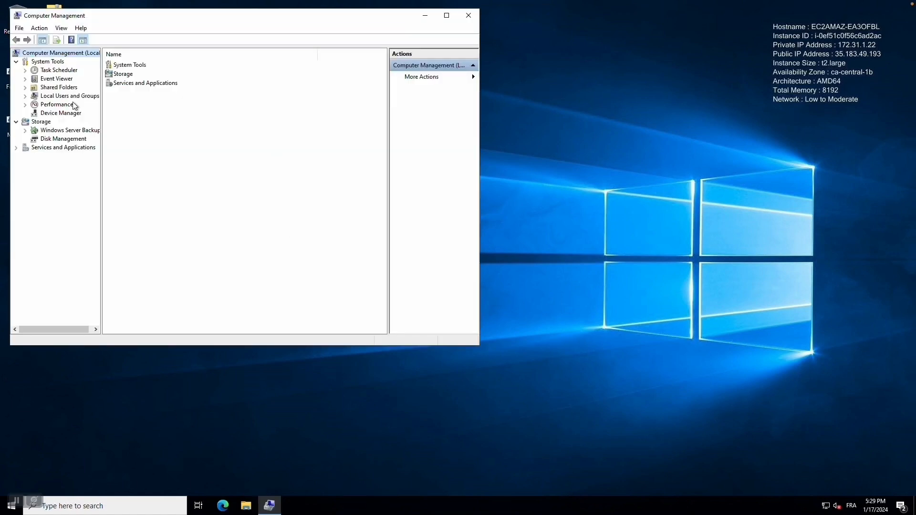
Step: Start a new local user with user name and full name IUSR_METRO
click(56, 96)
double_click(129, 67)
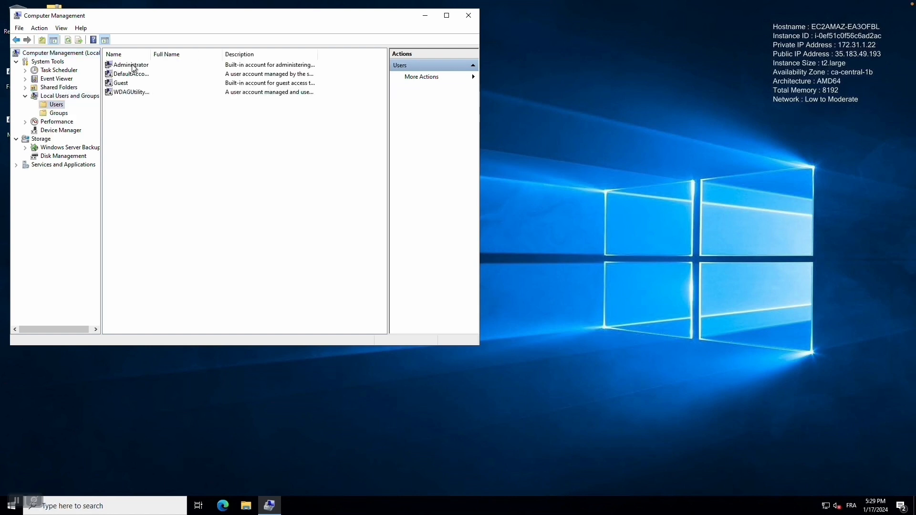
right_click(154, 131)
click(184, 136)
text(IUSR_METRO)
key(shift+Left)
key(shift+Left)
key(shift+Left)
key(shift+Left)
key(shift+Left)
key(shift+Left)
key(shift+Left)
key(shift+Left)
key(shift+Left)
key(shift+Left)
key(ctrl+c)
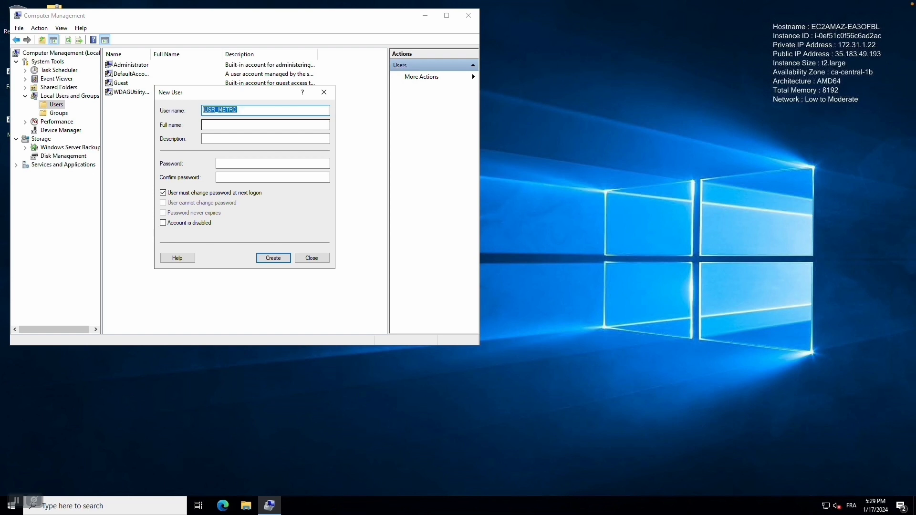
click(223, 126)
key(ctrl+v)
Step: Set the new user's description to 'Service Account', correcting the mistyped text
click(236, 139)
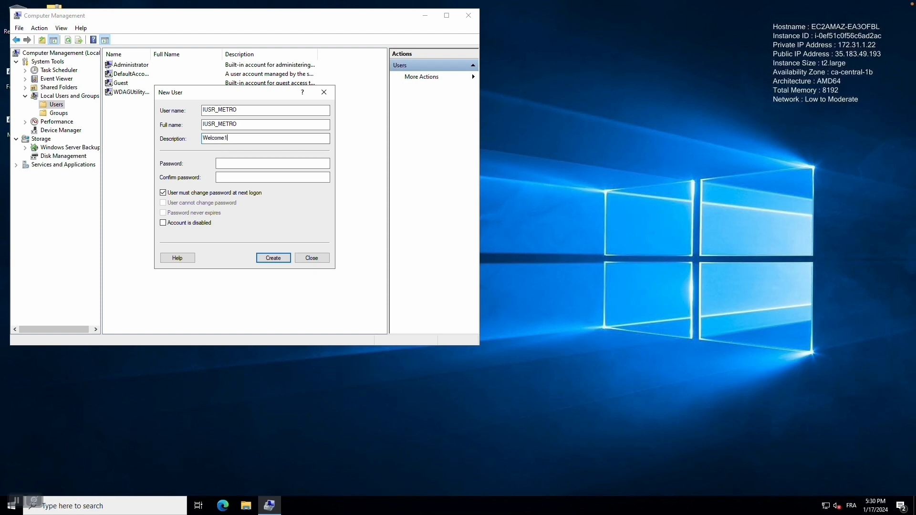
key(shift+Left)
key(shift+Left)
key(shift+Left)
key(shift+Left)
key(shift+Left)
key(shift+Left)
key(shift+Left)
key(shift+Left)
key(BackSpace)
text(Service Account)
Step: Set and confirm the account password so it never expires and needs no change at logon
click(254, 162)
key(Tab)
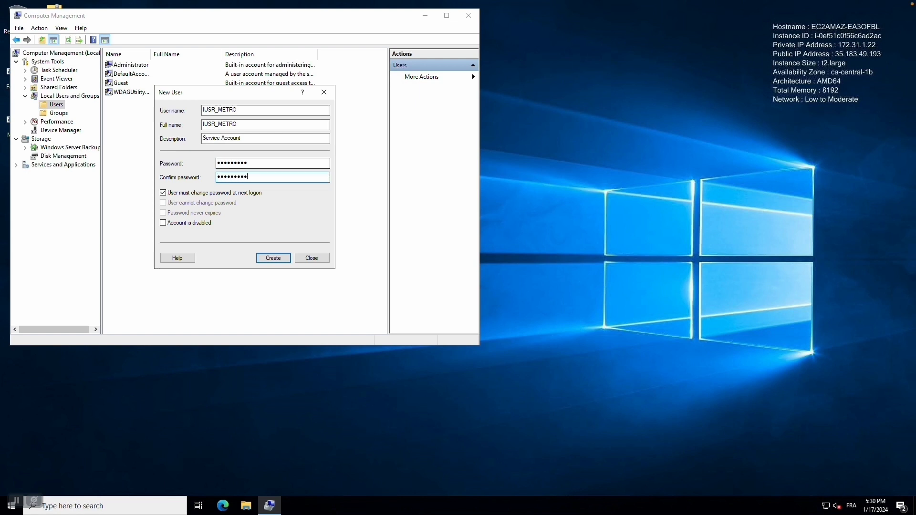
click(163, 192)
click(194, 213)
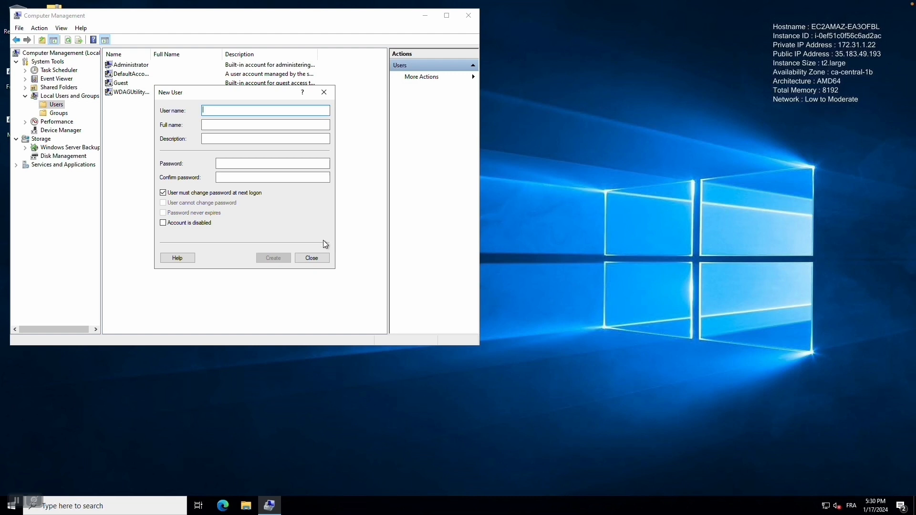
click(312, 258)
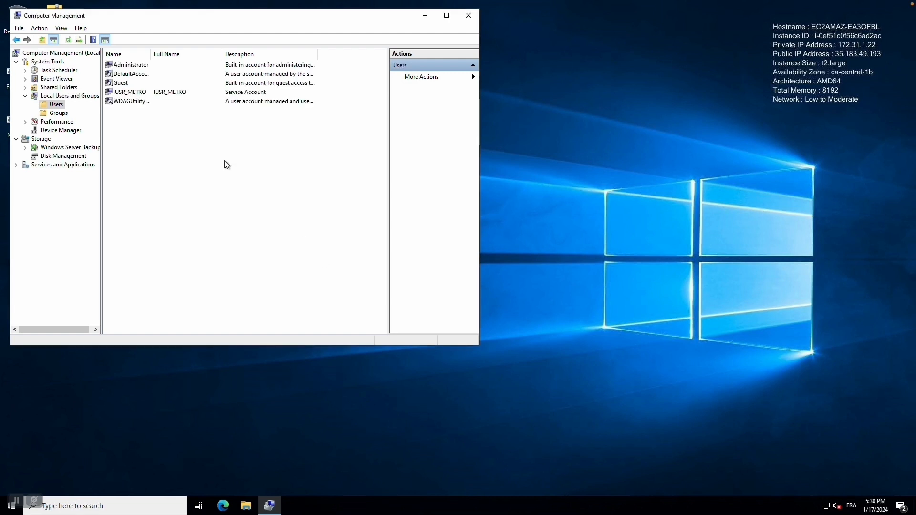
Step: Add IUSR_METRO to the Administrators group, then switch to the second server's session
click(59, 113)
double_click(132, 74)
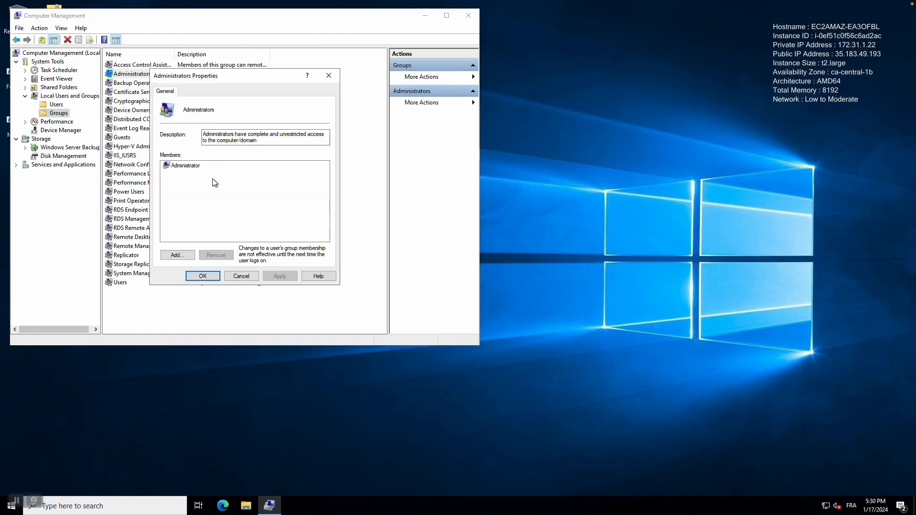
click(190, 256)
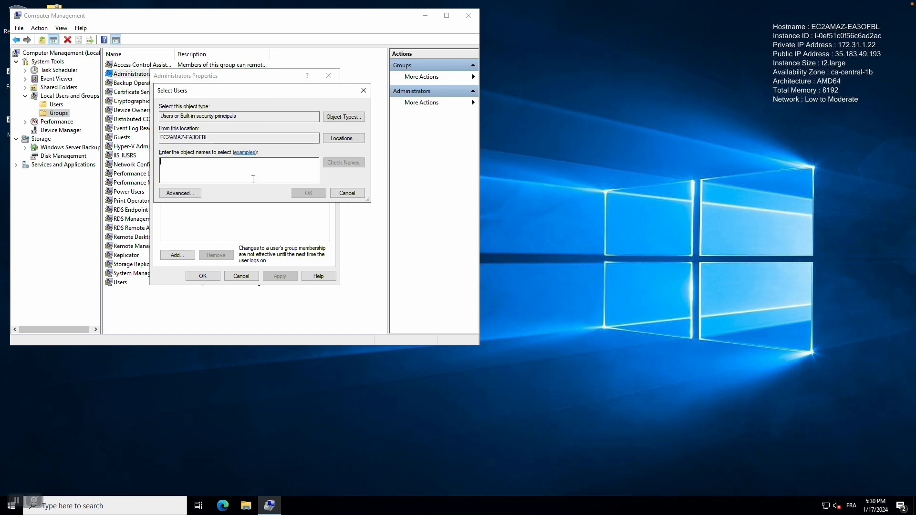
text(lusr_metro)
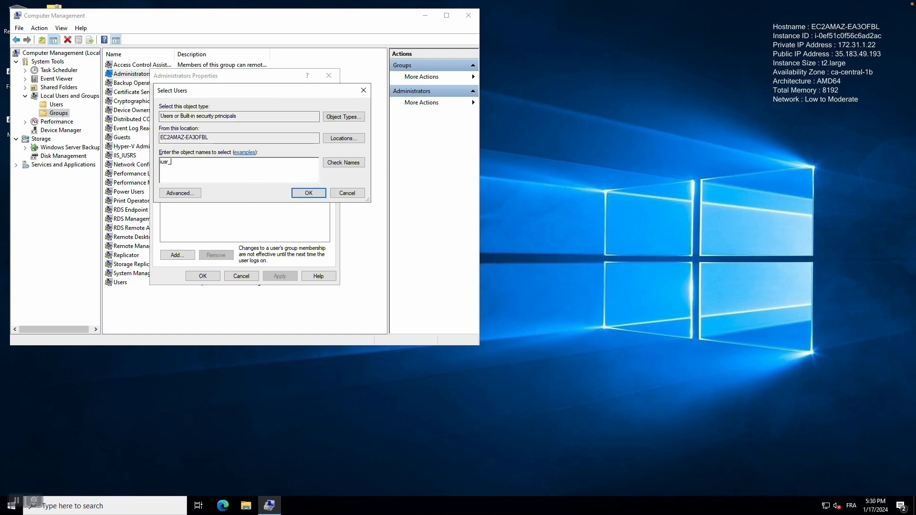
click(341, 163)
click(308, 193)
click(206, 277)
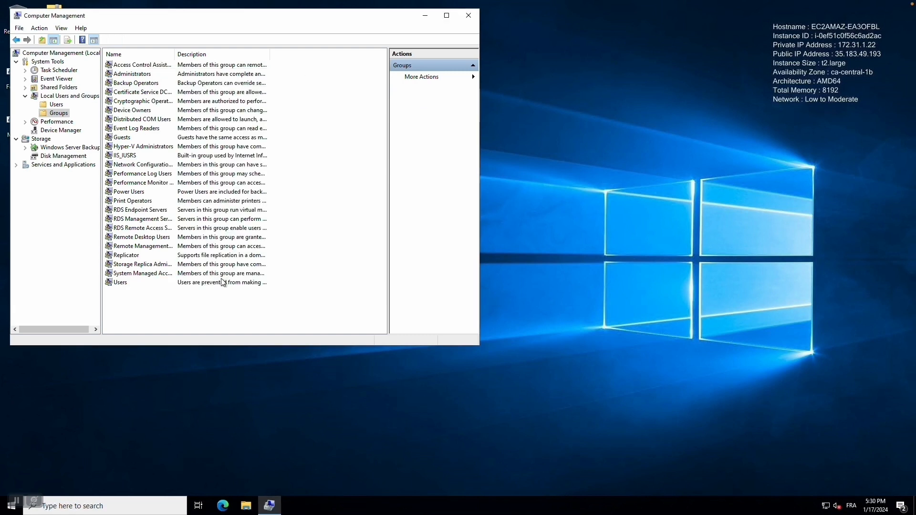
click(270, 505)
click(216, 499)
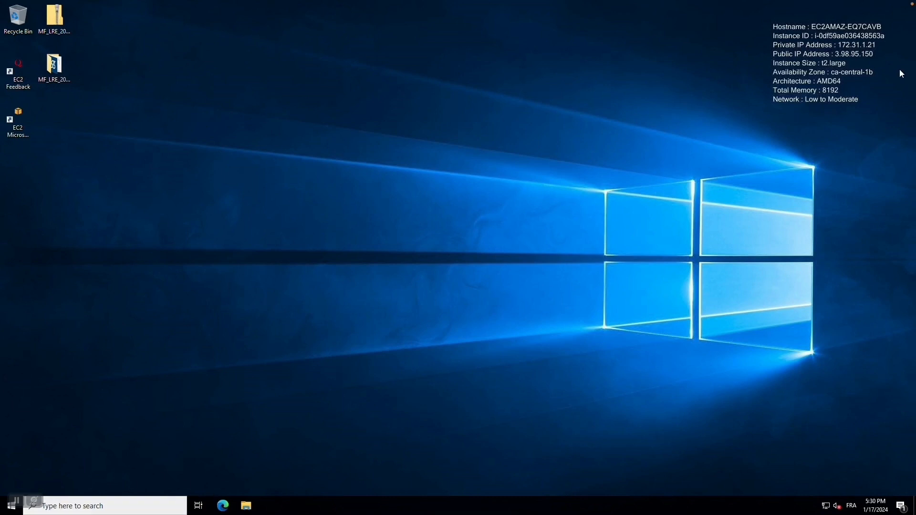
Step: Search for 'computer management' and launch it on the second server
click(72, 505)
text(computer management)
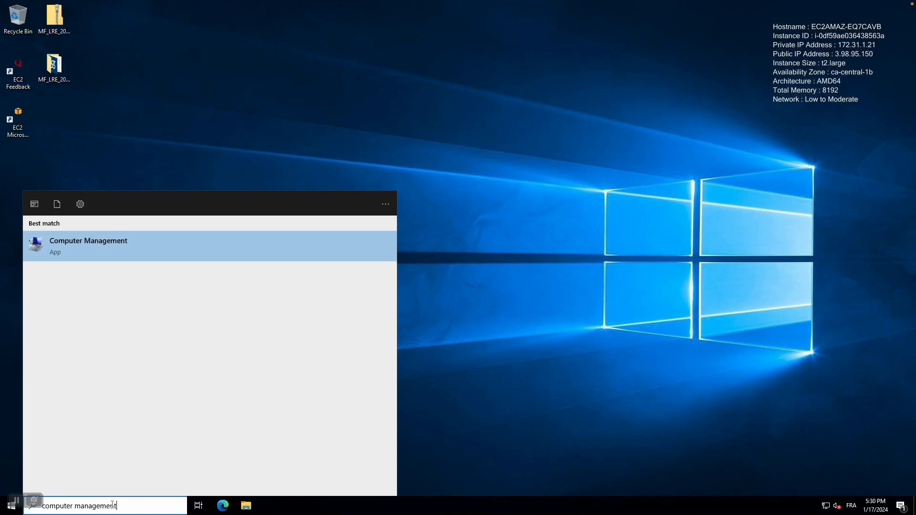
key(Return)
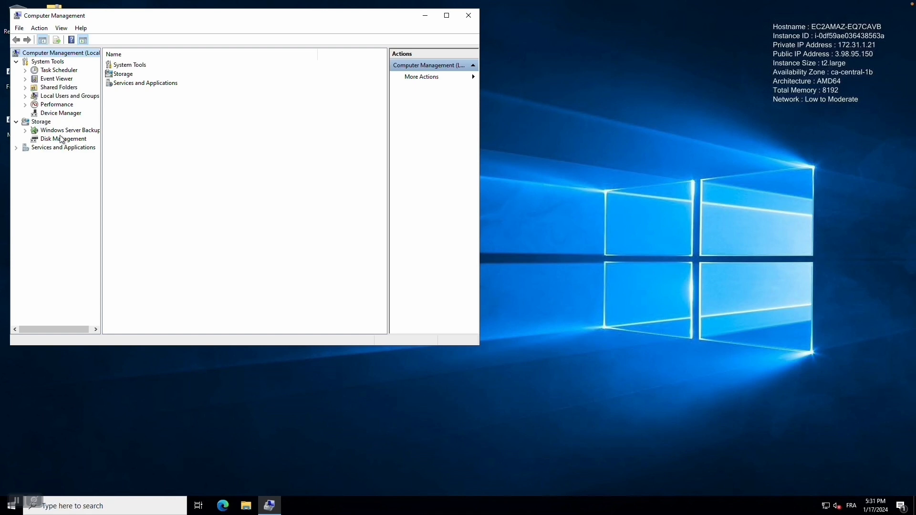
Step: Start a new local user IUSR_METRO, full name IUSR_METRO, described as 'Service Account'
click(50, 97)
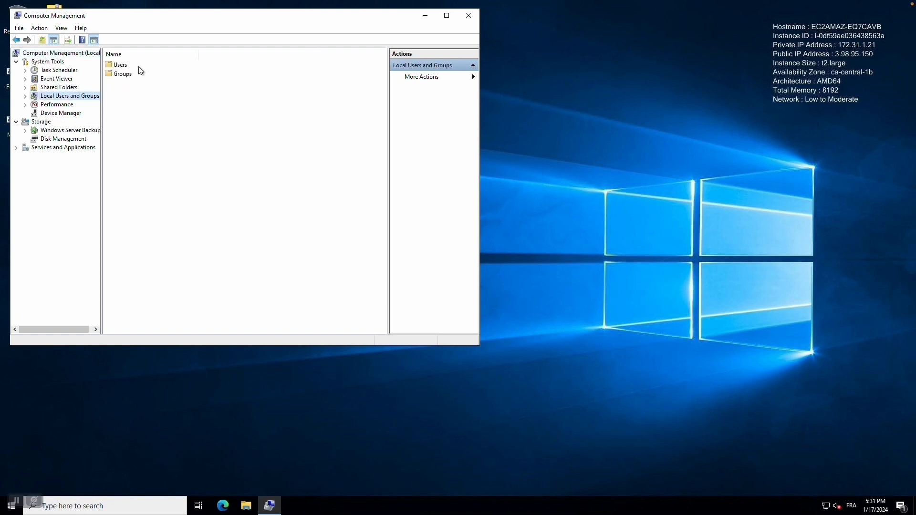
double_click(120, 64)
right_click(181, 139)
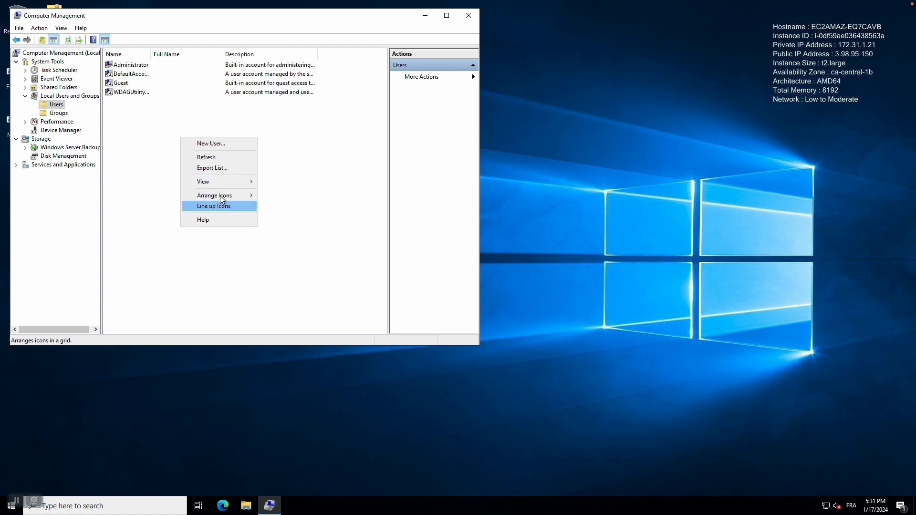
click(213, 144)
key(ctrl+v)
click(228, 127)
key(ctrl+v)
click(241, 137)
text(Service Account)
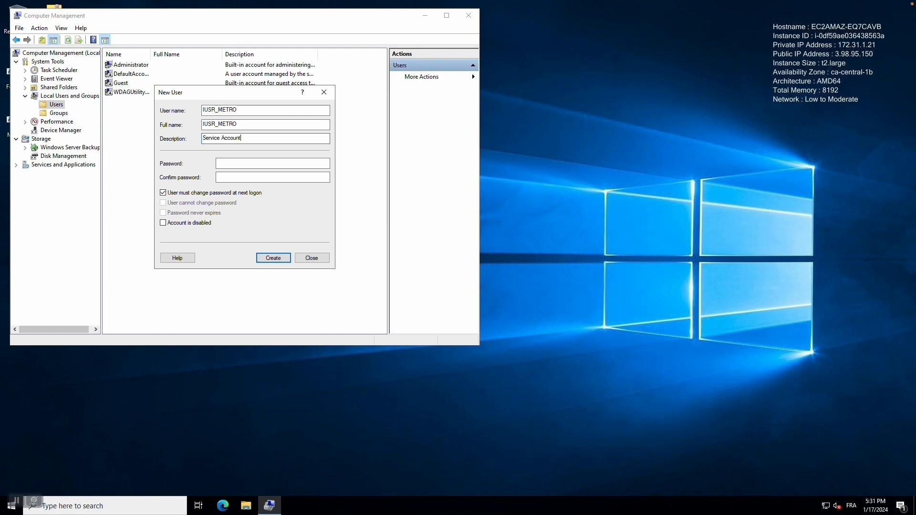
Step: Set the account password to never expire, without forced change at logon, and create the user
click(324, 163)
text(•••••••)
key(BackSpace)
key(BackSpace)
key(BackSpace)
key(BackSpace)
key(BackSpace)
key(BackSpace)
key(BackSpace)
text(•••••••)
key(Tab)
text(•••••••••)
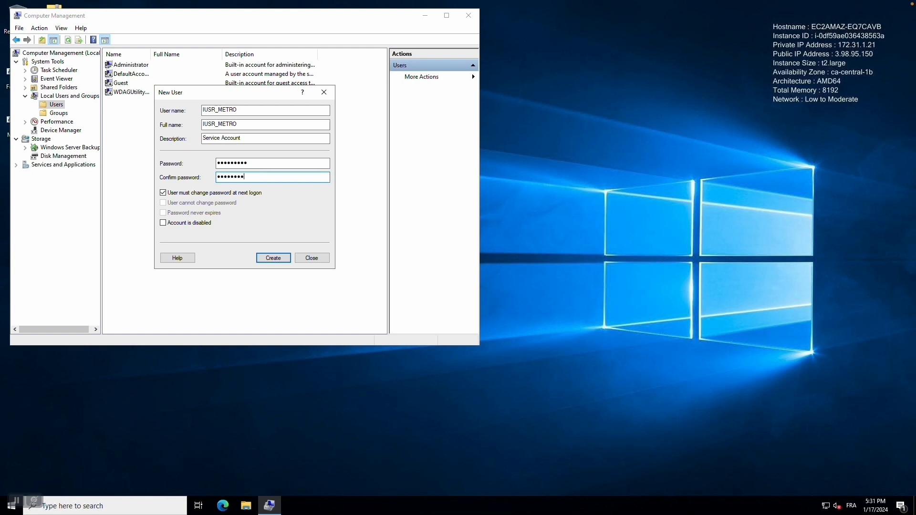
click(224, 193)
click(200, 213)
click(276, 260)
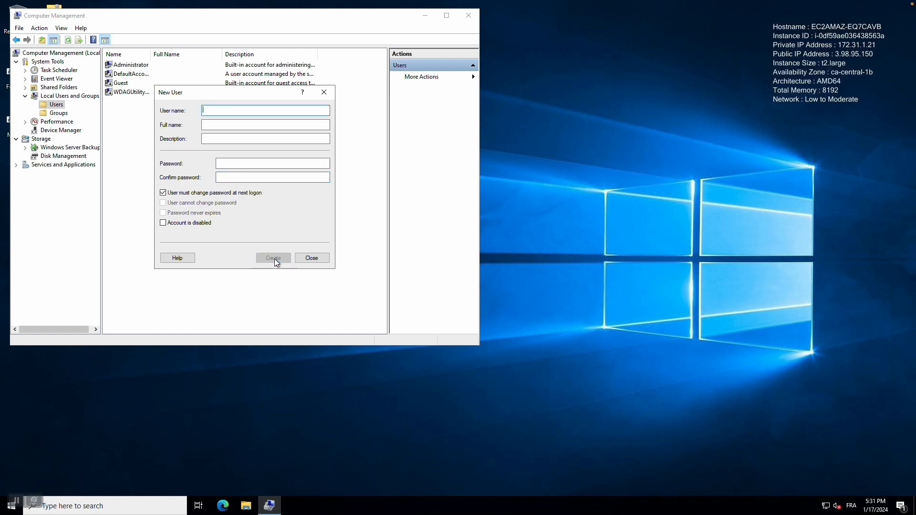
click(311, 258)
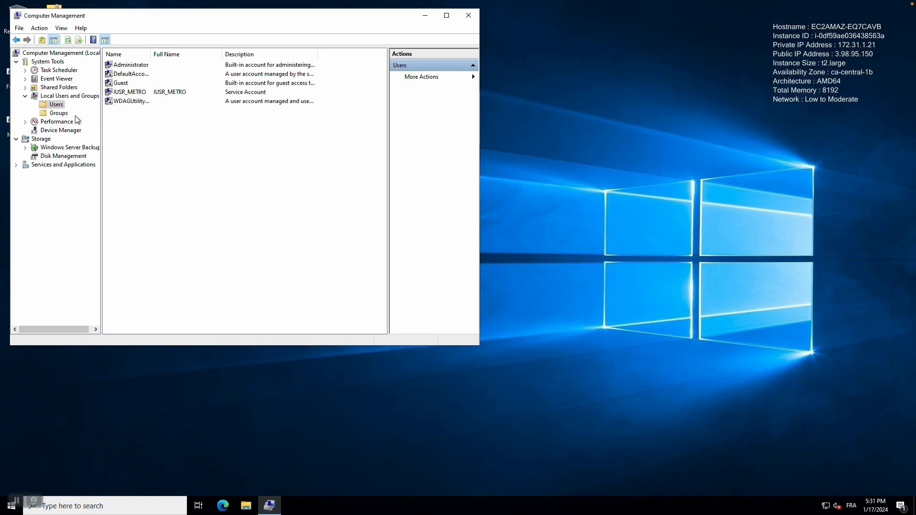
Step: Try adding 'iusr_' to the Administrators group, dismissing the name-not-found error
click(58, 114)
double_click(139, 74)
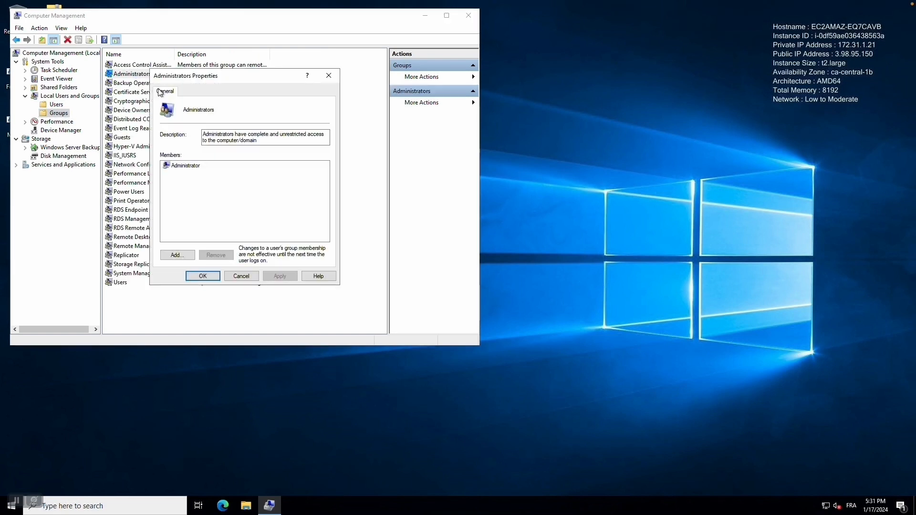
click(184, 256)
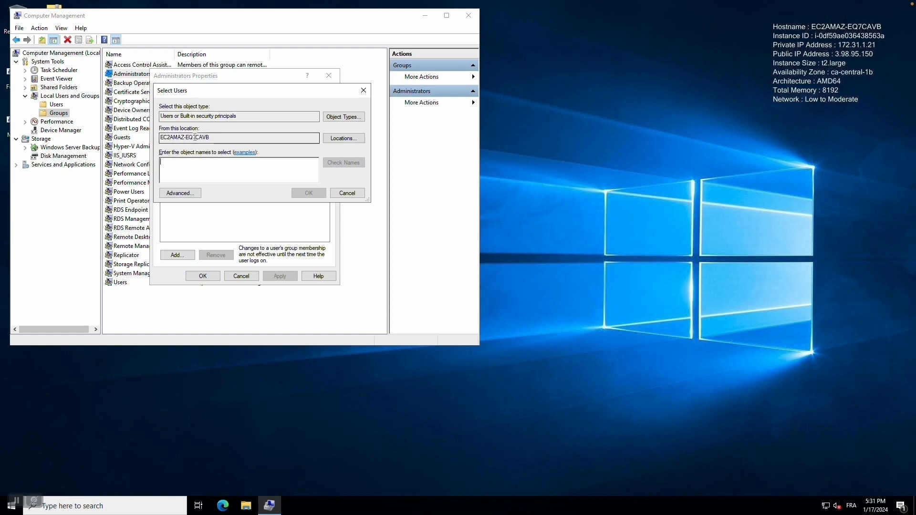
text(iusr_)
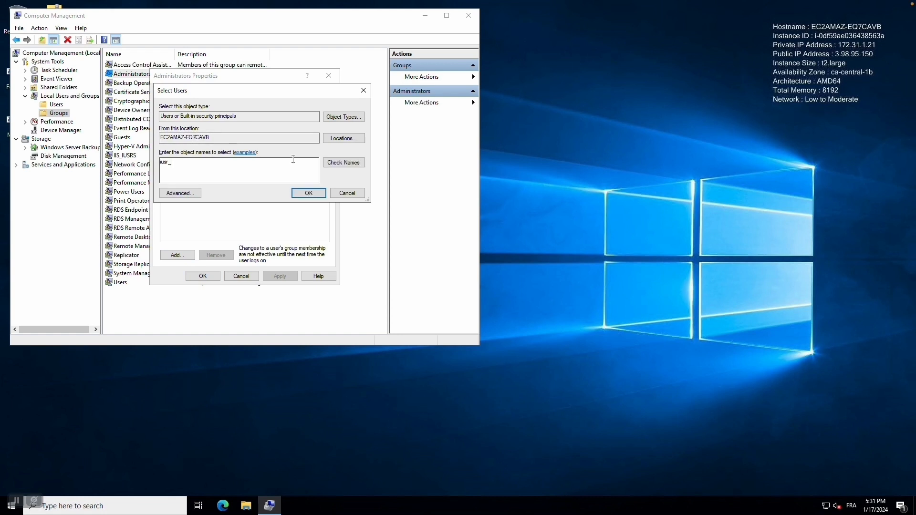
key(Return)
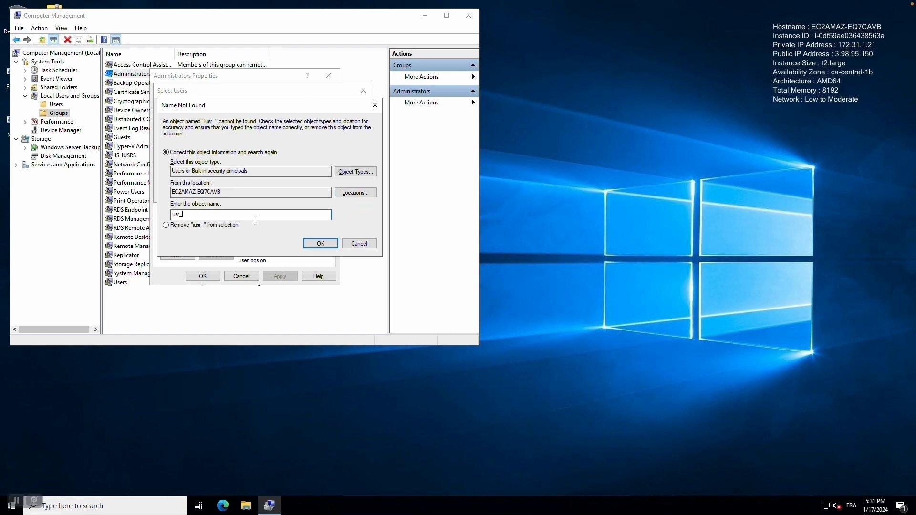
click(359, 243)
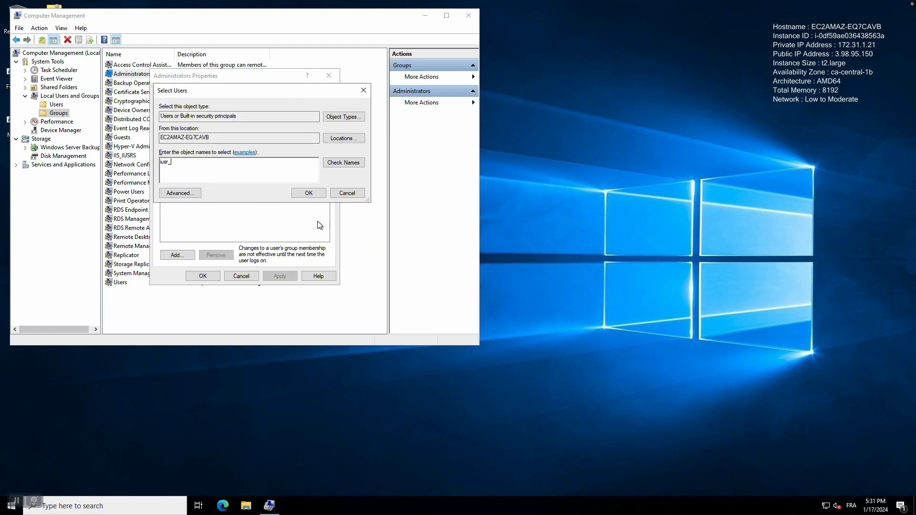
click(349, 193)
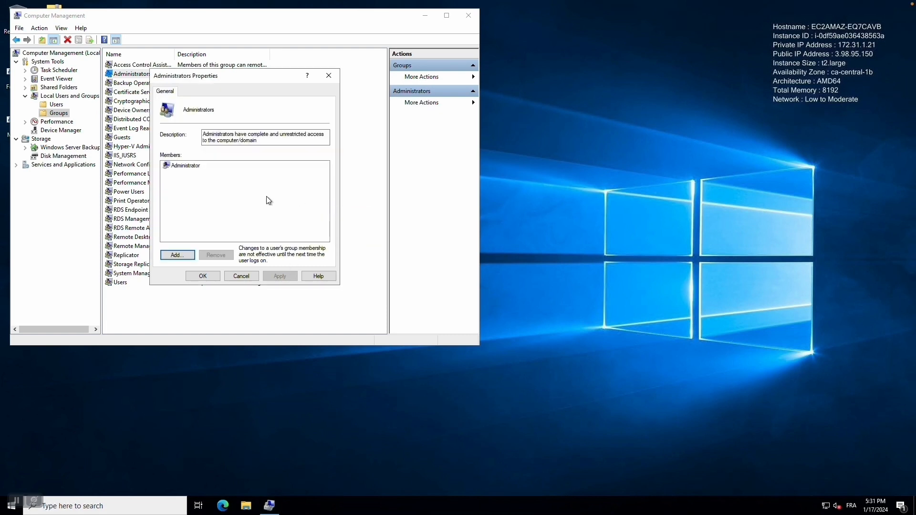
Step: Add iusr_metro to Administrators, apply the change, and close Computer Management
click(178, 256)
text(iusr_metro)
key(Return)
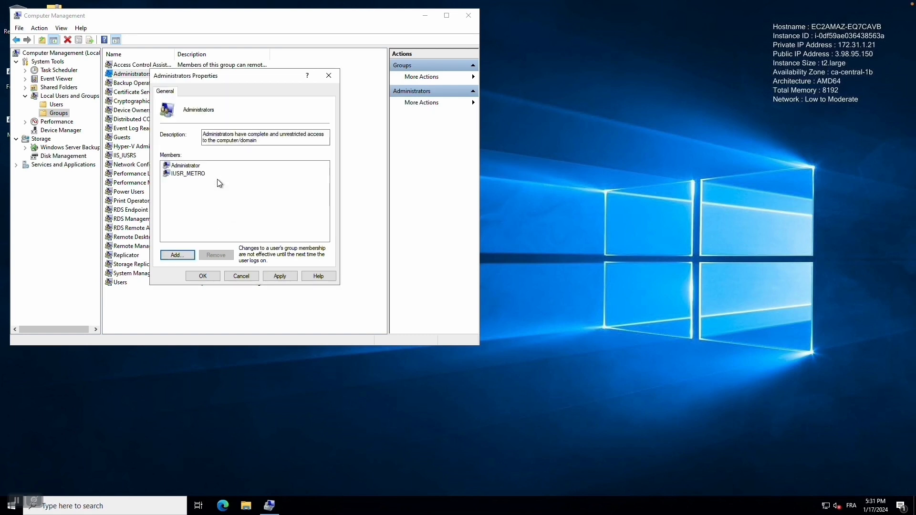
click(273, 277)
click(211, 278)
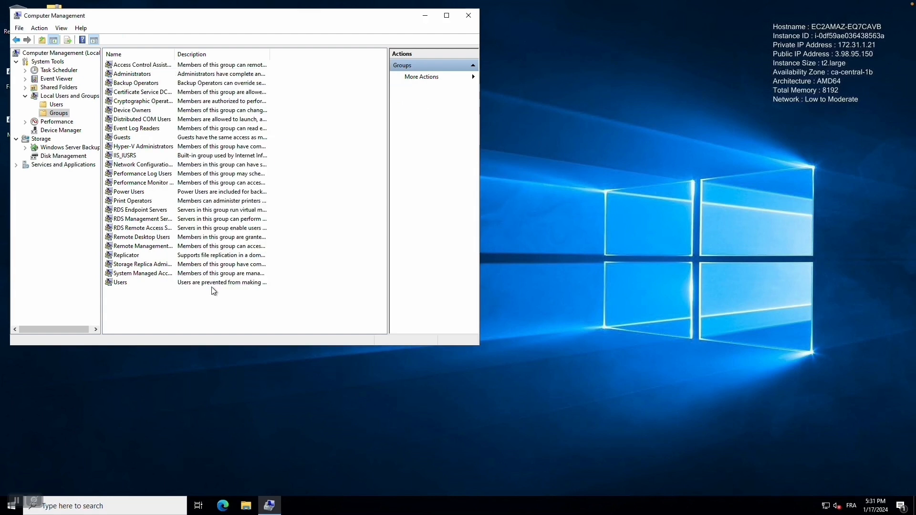
click(468, 17)
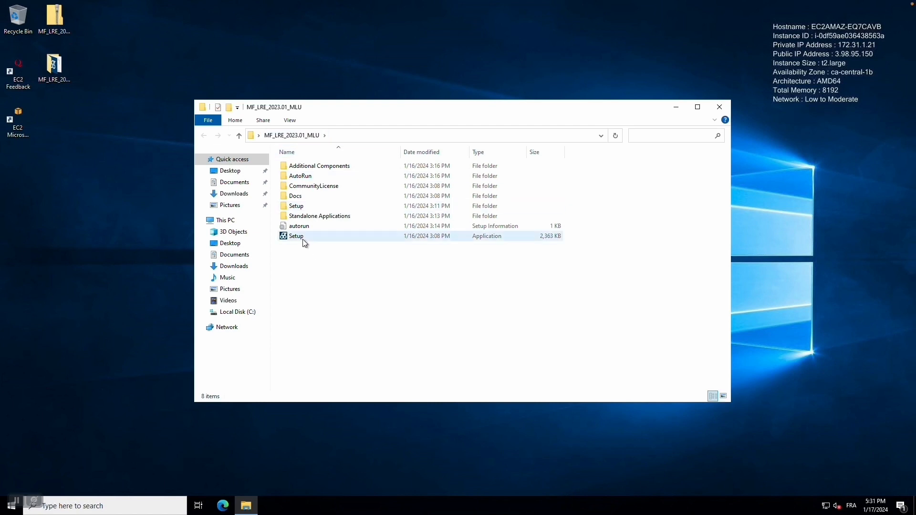
Step: Run Setup as administrator, choose LoadRunner Enterprise Host, and approve its prerequisites
click(302, 240)
right_click(303, 240)
click(331, 256)
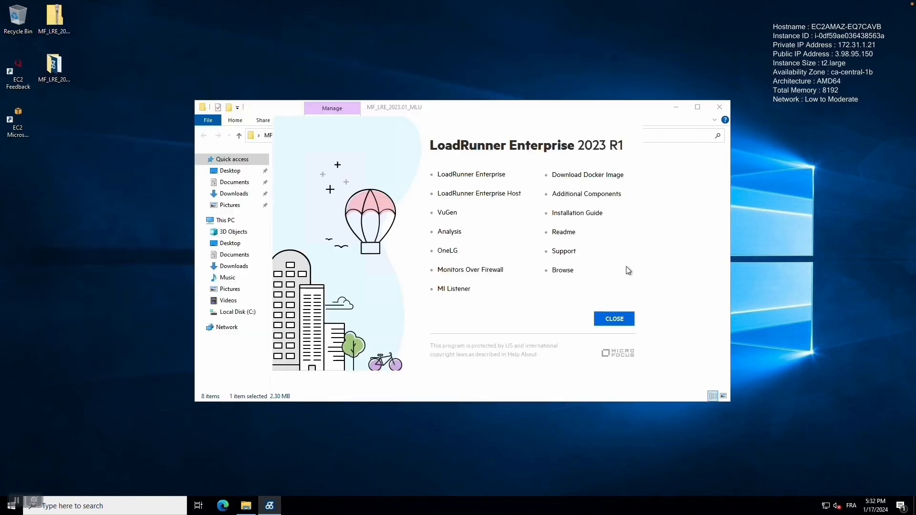
click(479, 194)
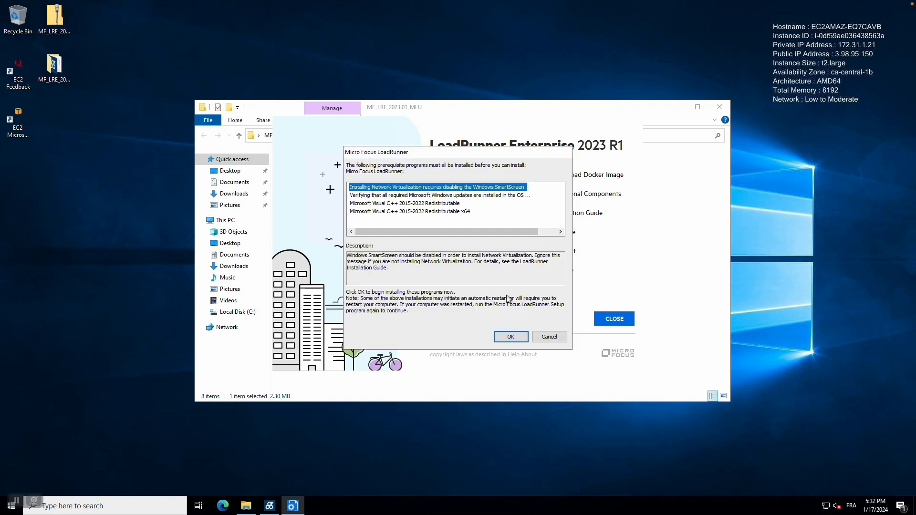
click(514, 334)
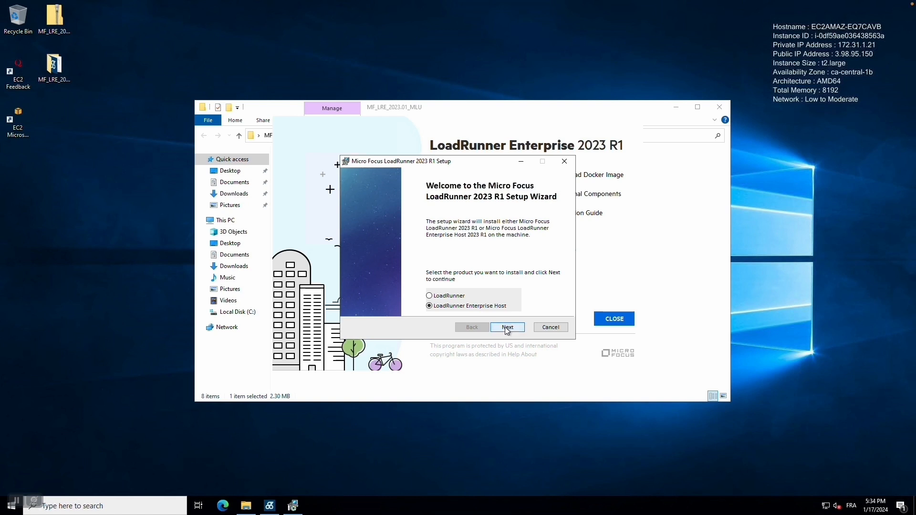
Step: Install LoadRunner Enterprise Host with the license accepted and the default destination folder
click(507, 327)
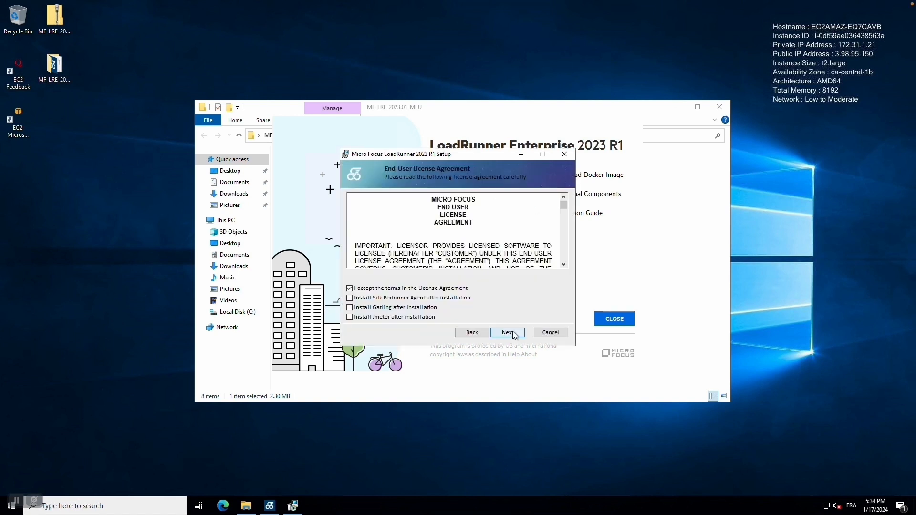
click(513, 329)
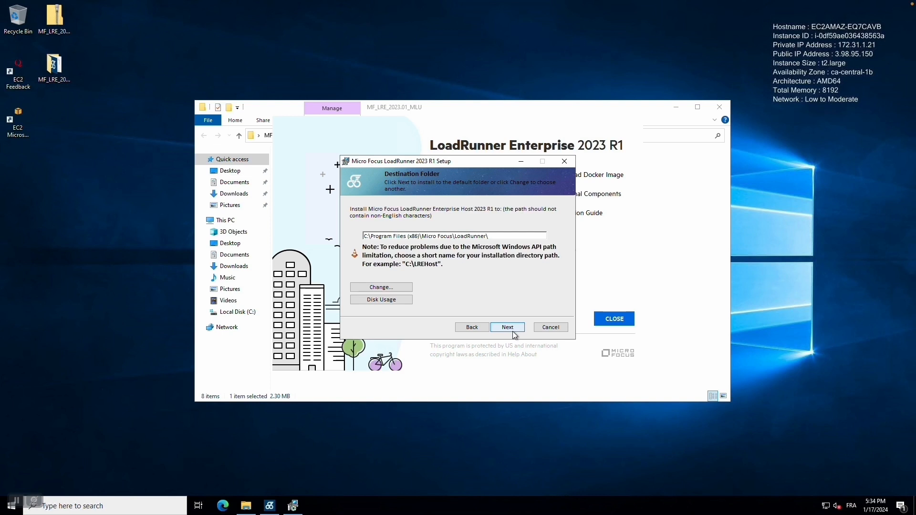
click(512, 329)
click(513, 329)
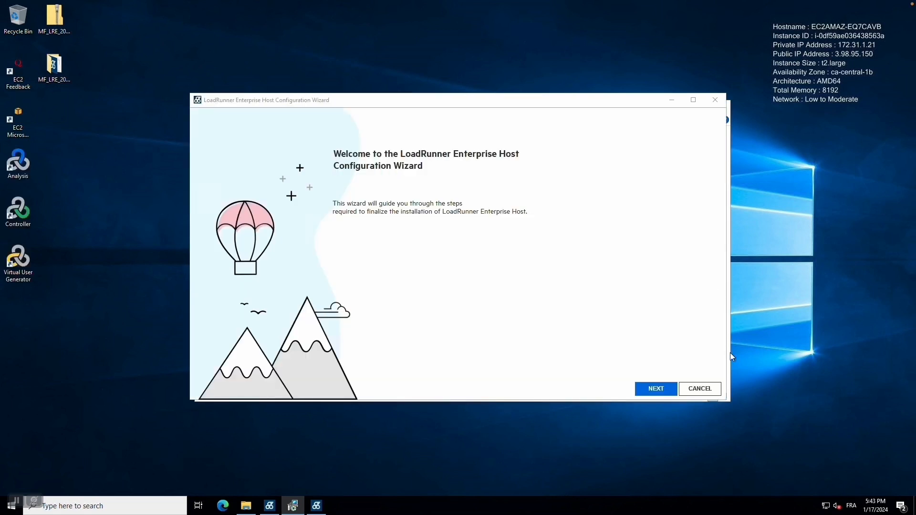
Step: Set an SSO passphrase, complete the host configuration, and finish the wizard
click(666, 389)
click(665, 390)
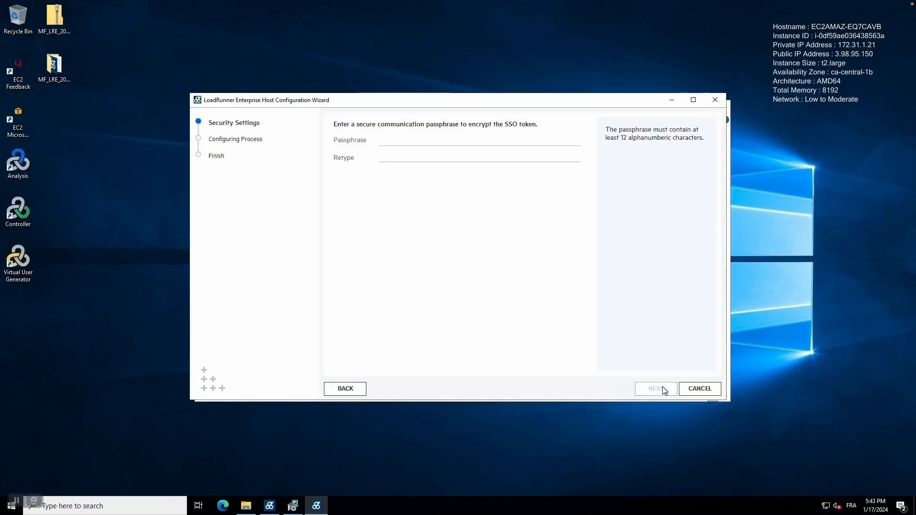
click(434, 143)
click(293, 506)
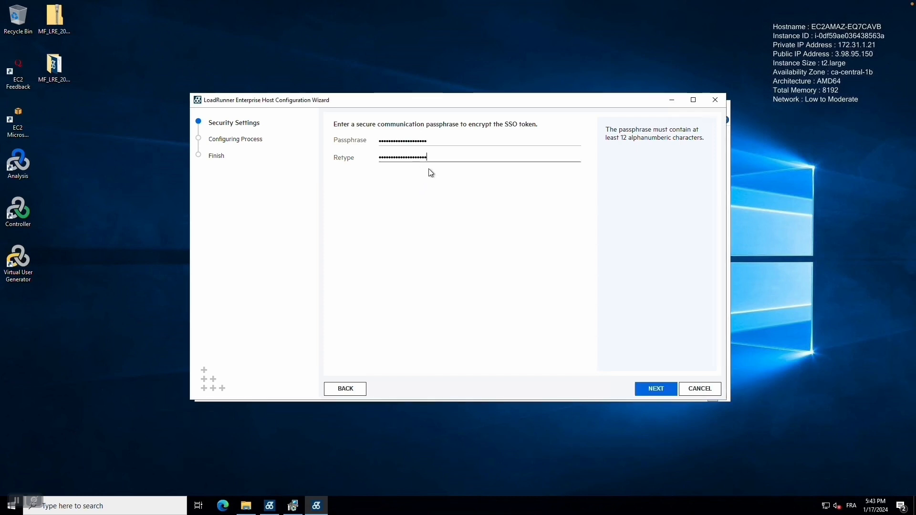
click(667, 391)
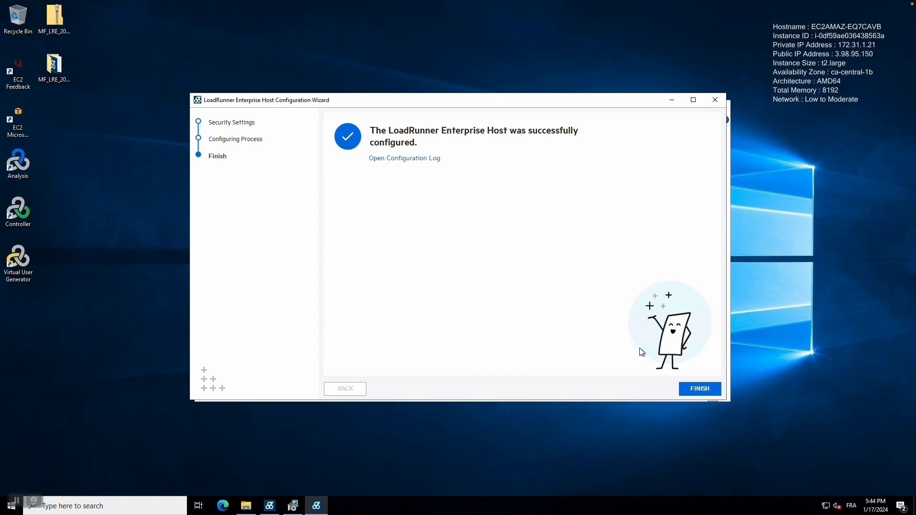
click(699, 388)
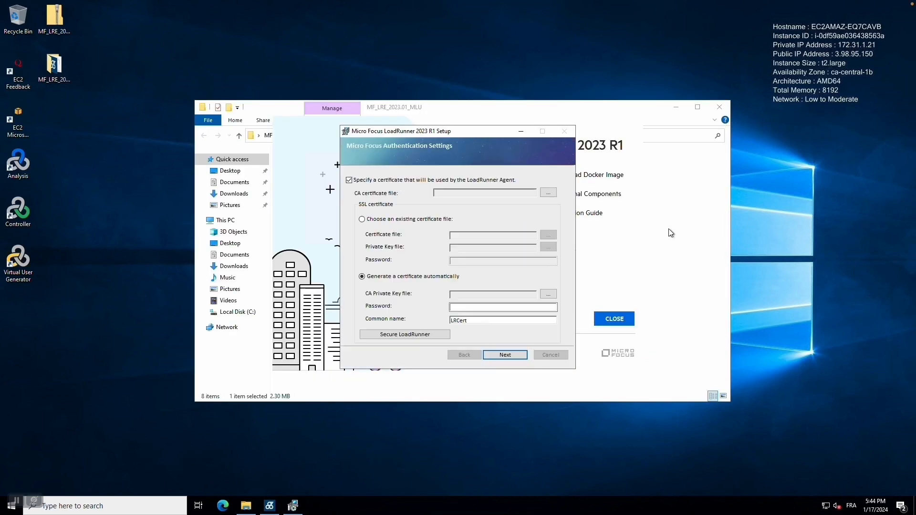
Step: Finish setup without agent certificate, Network Virtualization or Readme, then close launcher and folder
click(360, 182)
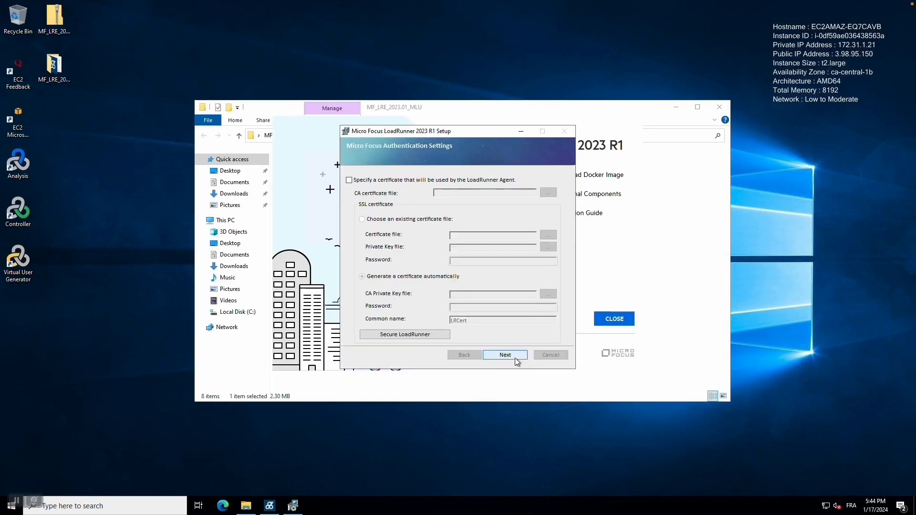
click(506, 354)
click(398, 244)
click(380, 297)
click(497, 331)
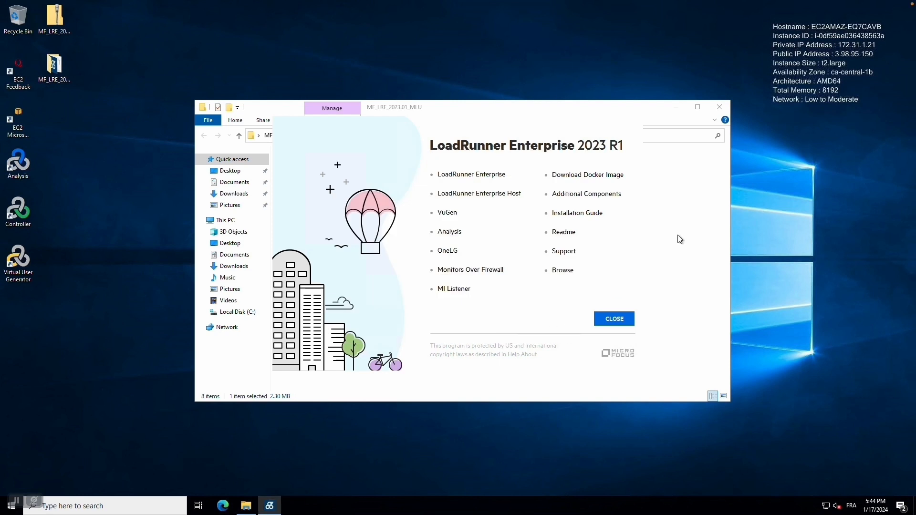
click(616, 319)
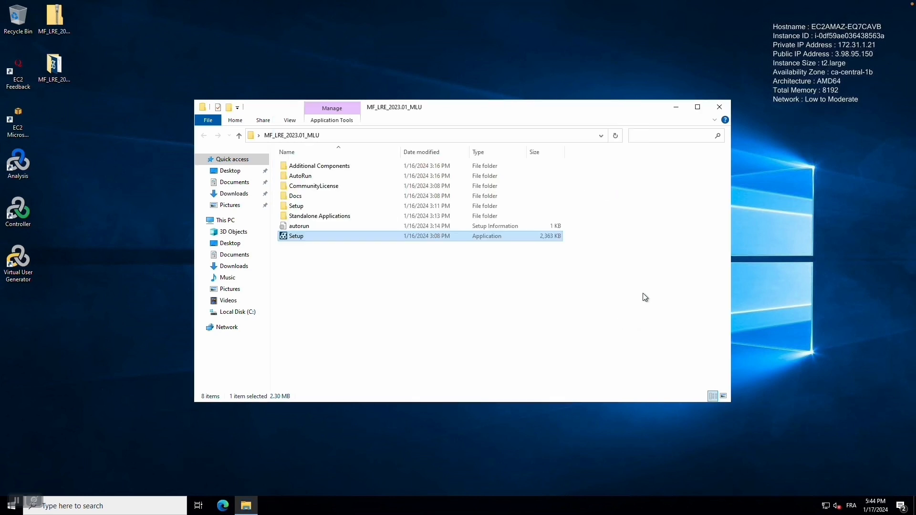
click(721, 106)
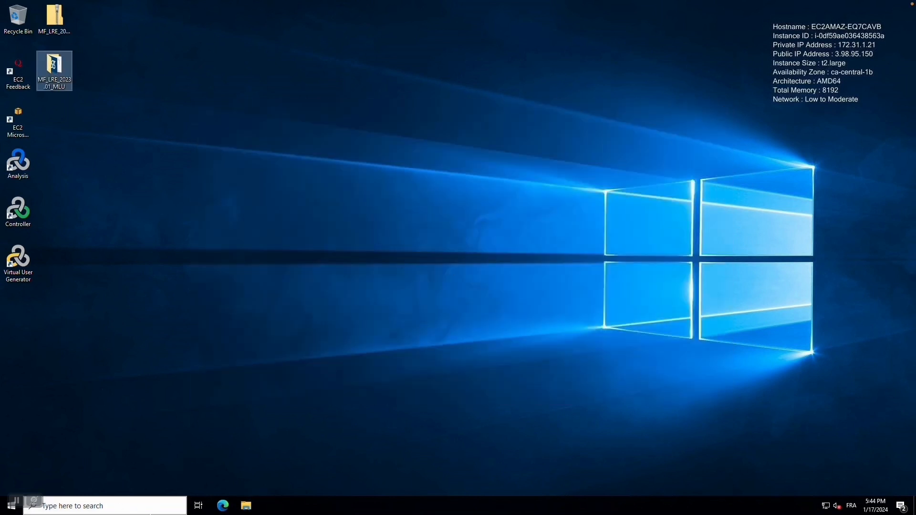
Step: Switch to the LoadRunner Enterprise Server remote desktop session
right_click(285, 506)
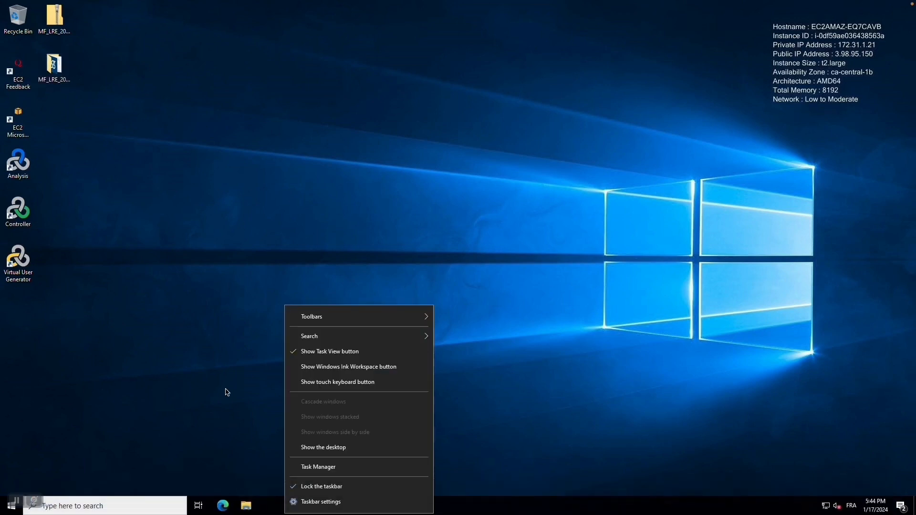
click(220, 367)
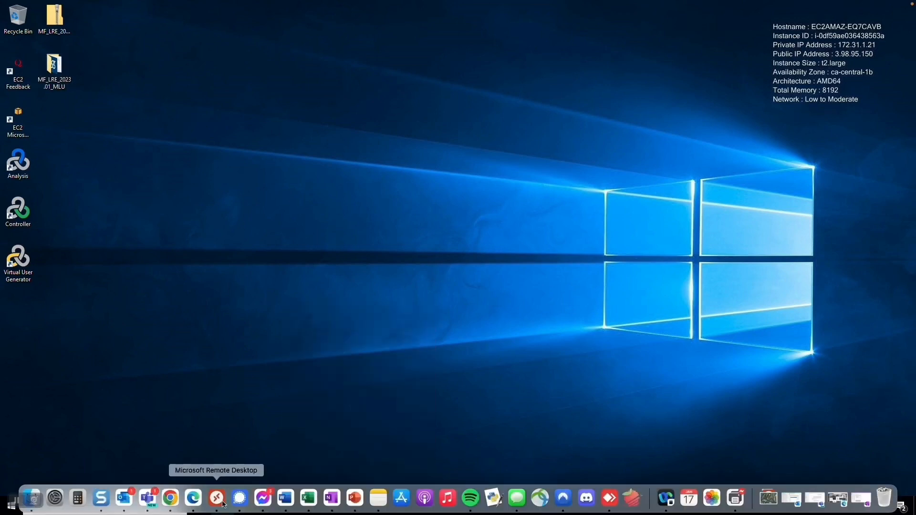
right_click(225, 506)
click(275, 395)
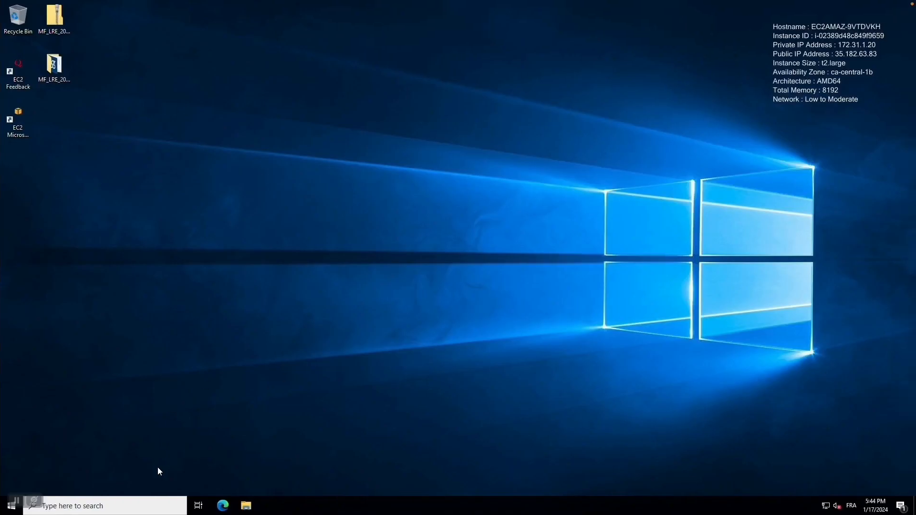
Step: Search for 'Computer' and launch Computer Management
click(167, 505)
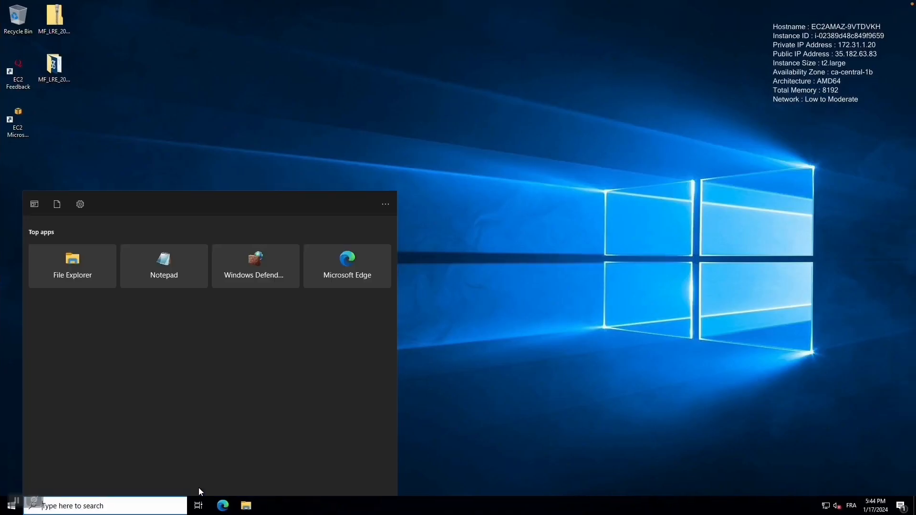
text(Computer)
key(Return)
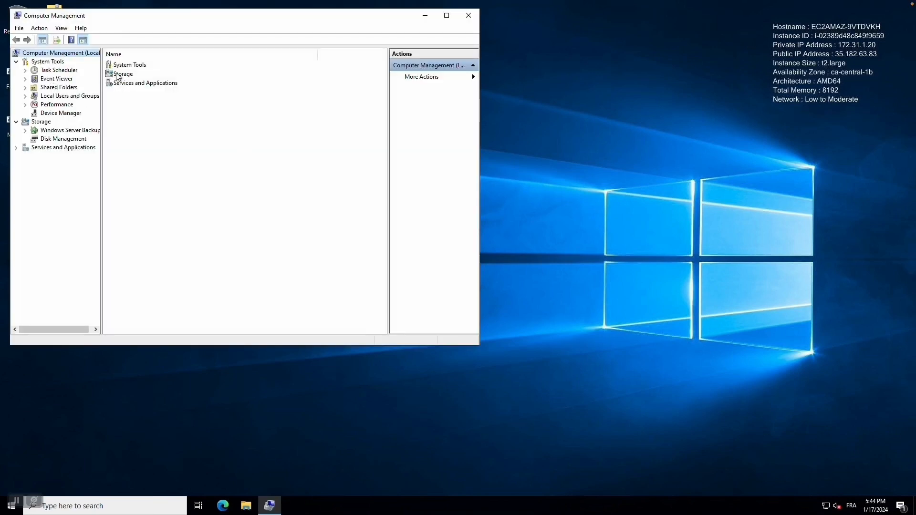
Step: Start a new local user IUSR_METRO with the description 'Service Account'
double_click(60, 96)
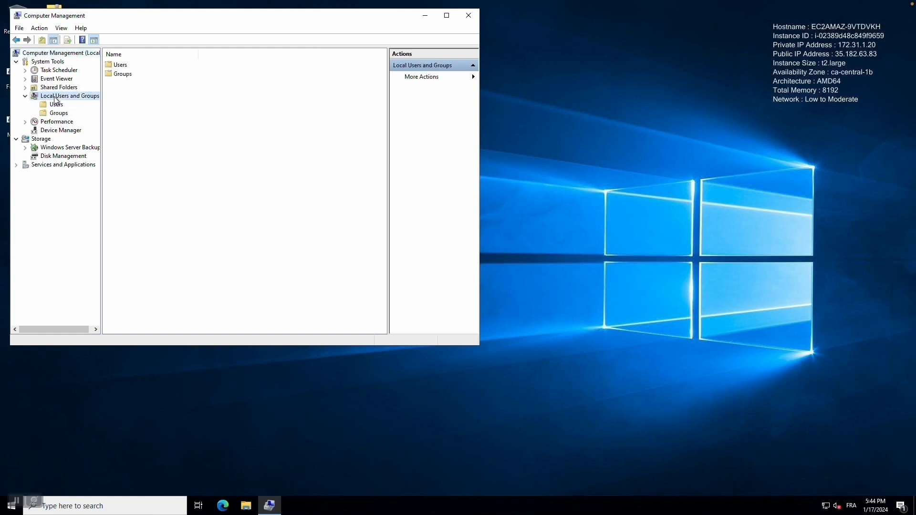
double_click(115, 65)
right_click(176, 160)
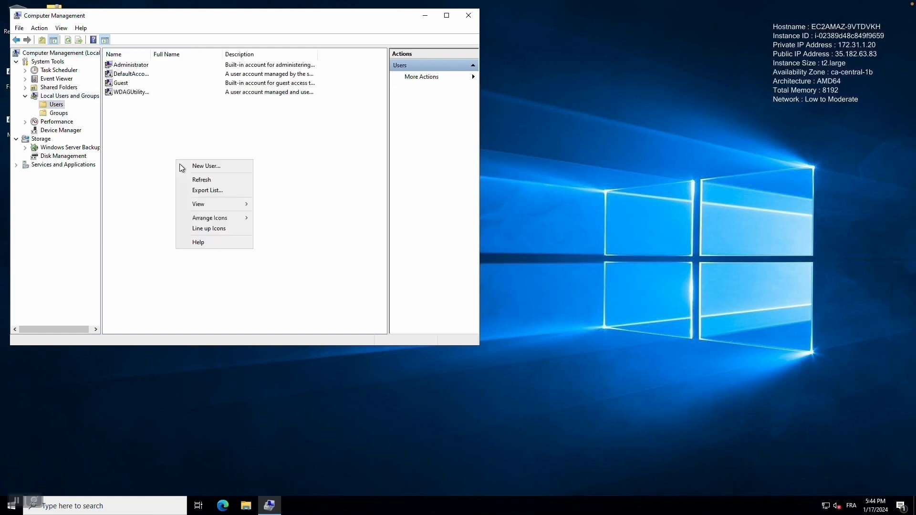
click(221, 167)
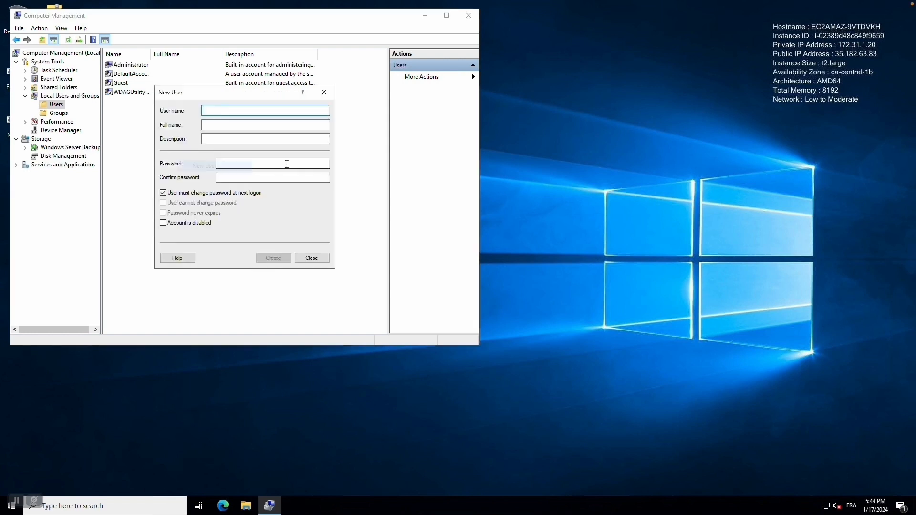
text(IUSR_METRO)
key(Tab)
text(IUSR_METRO)
key(Tab)
text(ServicE accou)
key(BackSpace)
key(BackSpace)
key(BackSpace)
key(BackSpace)
key(BackSpace)
key(BackSpace)
key(BackSpace)
text(e Accou)
Step: Give IUSR_METRO a never-expiring password with no forced change, and create the account
click(211, 192)
click(195, 213)
click(249, 165)
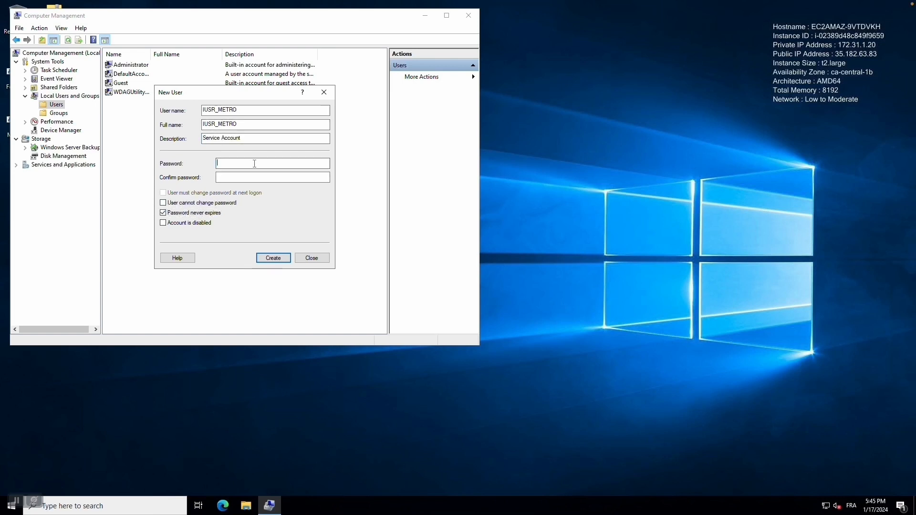
key(Tab)
text(•••••)
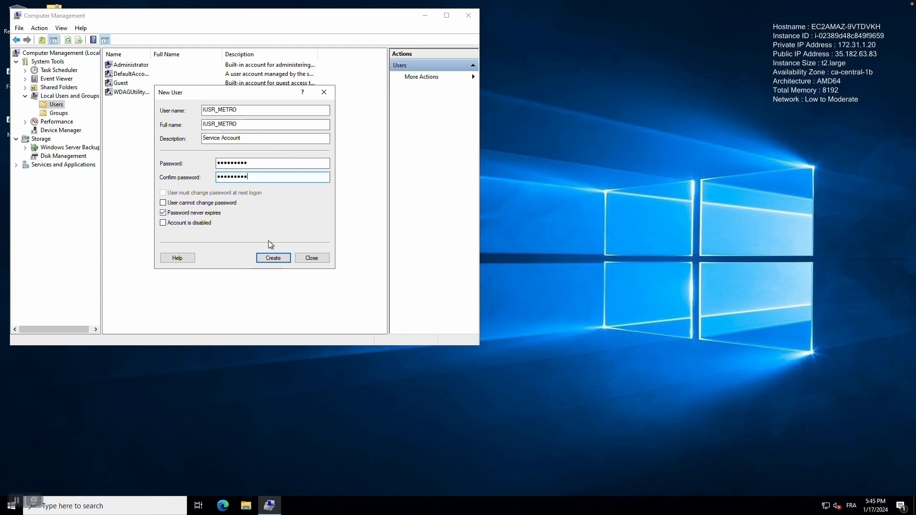
click(276, 257)
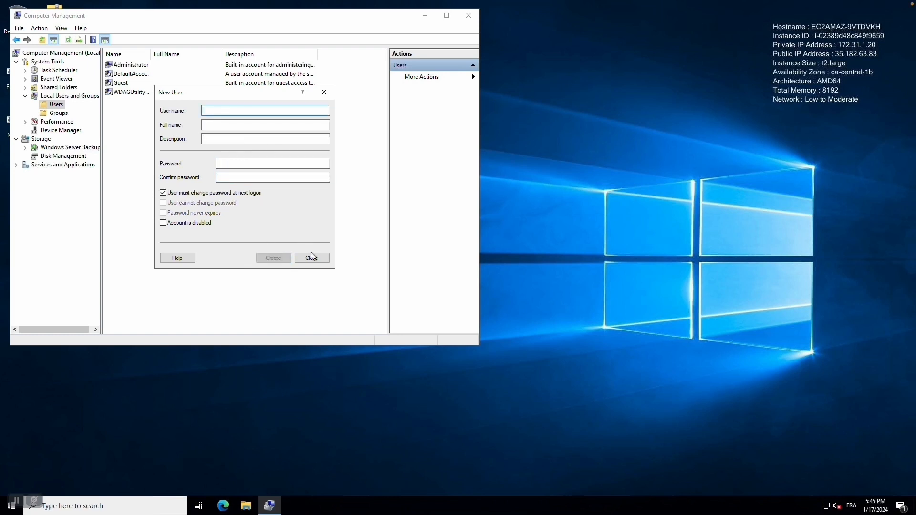
click(310, 256)
Step: Add IUSR_METRO to the Administrators group and close Computer Management
click(59, 113)
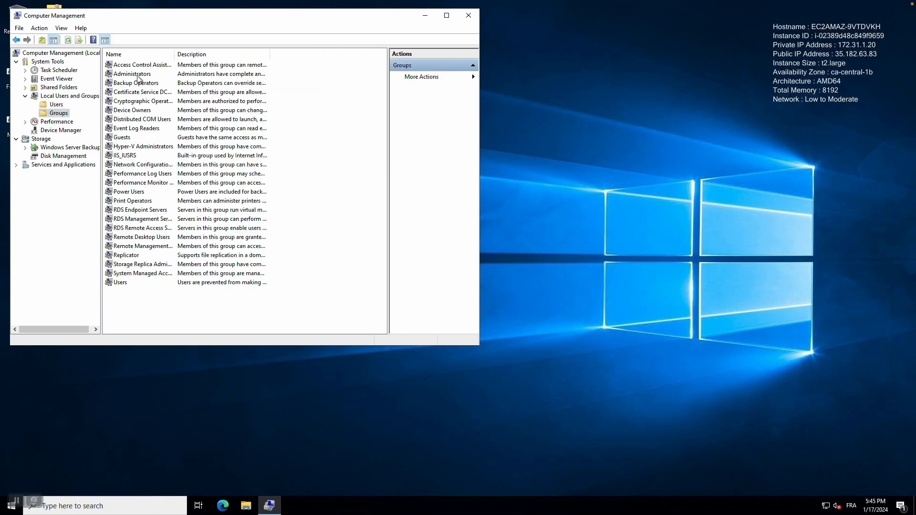
double_click(138, 74)
click(183, 257)
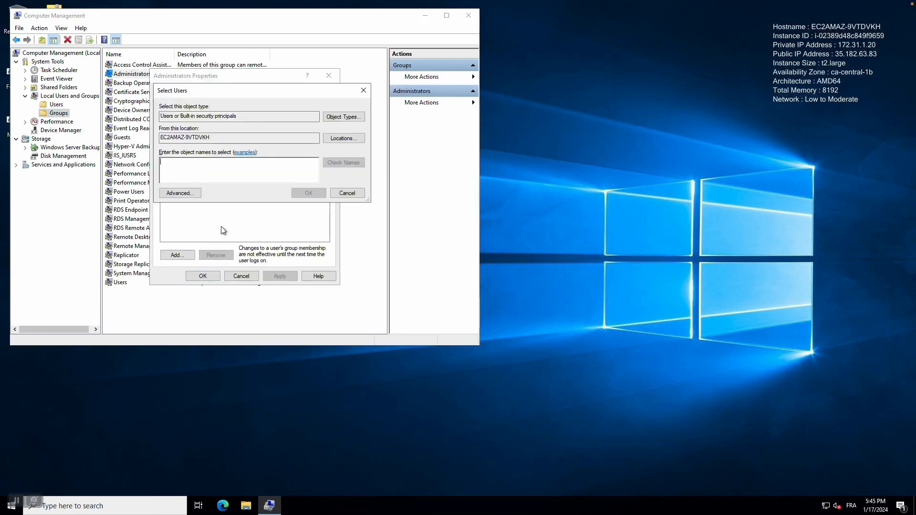
text(Iusr_me)
click(344, 163)
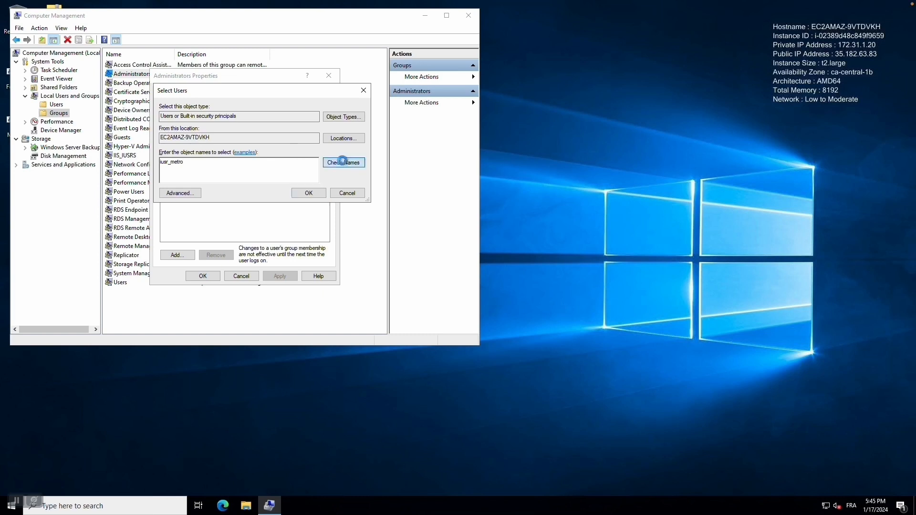
click(309, 193)
click(280, 278)
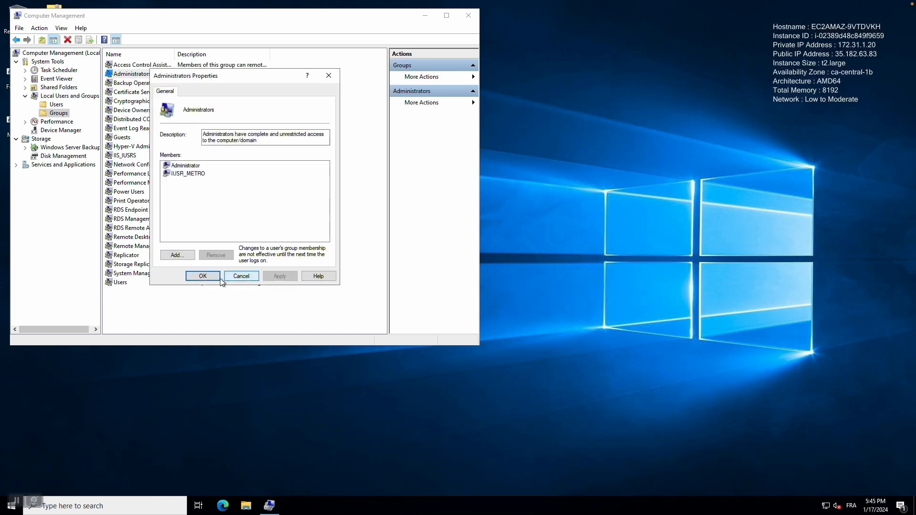
click(207, 278)
click(470, 17)
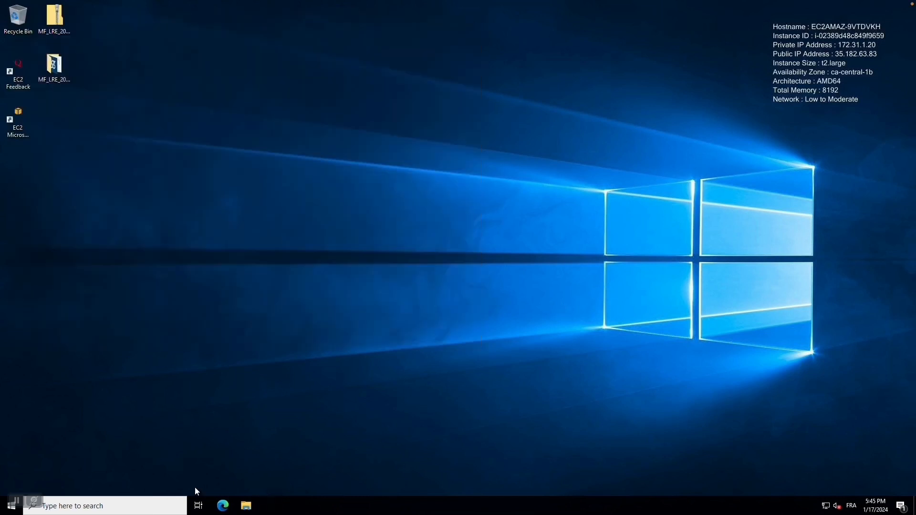
Step: Launch Server Manager and permanently dismiss the Azure Arc promotion
click(100, 508)
text(SERVER )
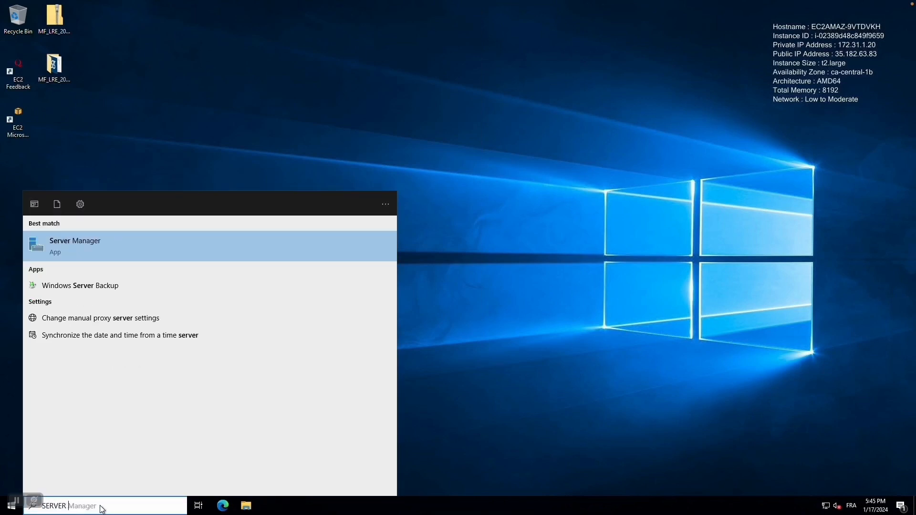
text(manager)
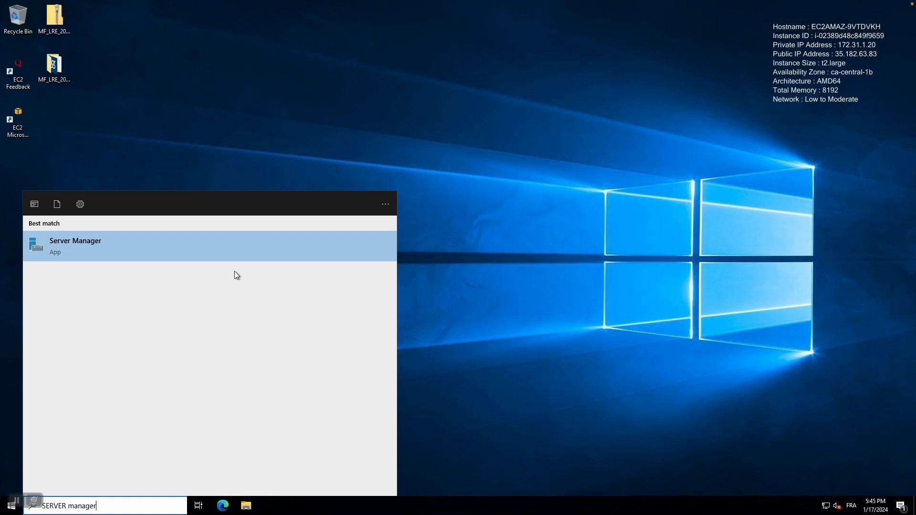
click(172, 238)
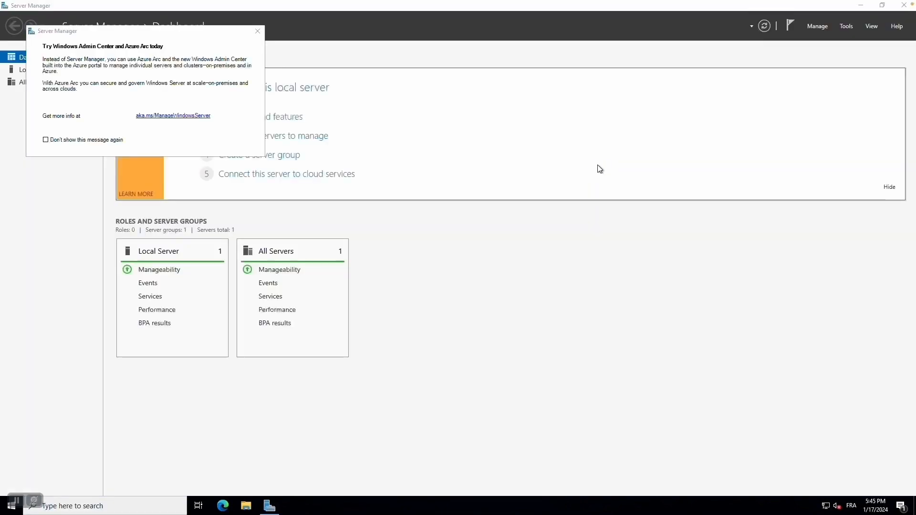
click(143, 140)
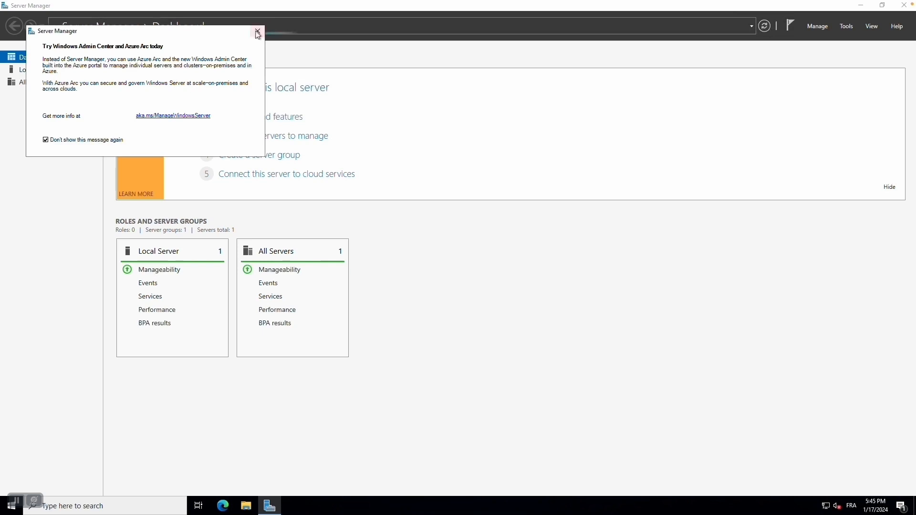
click(258, 31)
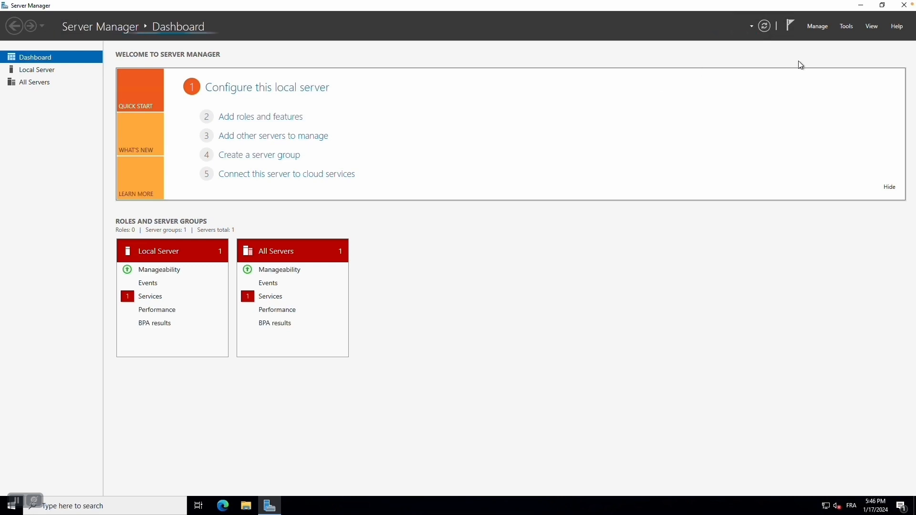
Step: In Add Roles and Features, select Web Server (IIS) with its management tools for the local server
click(818, 26)
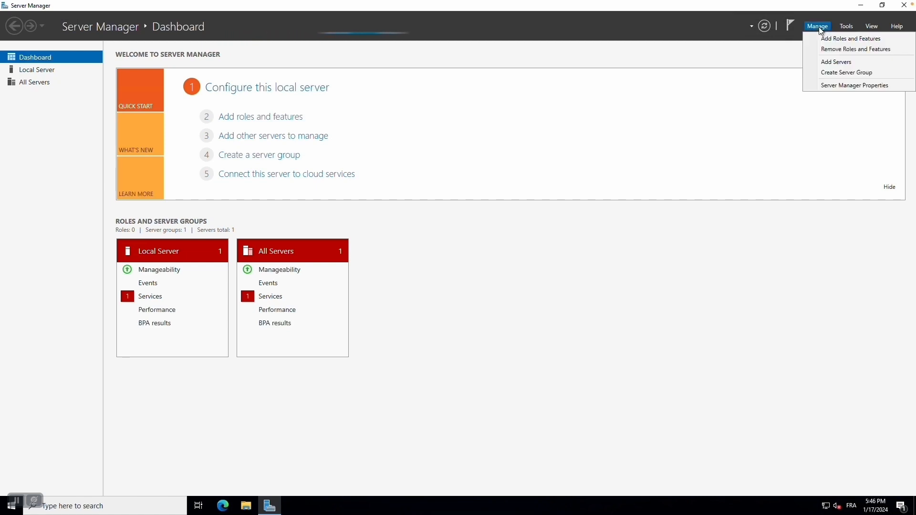
click(839, 38)
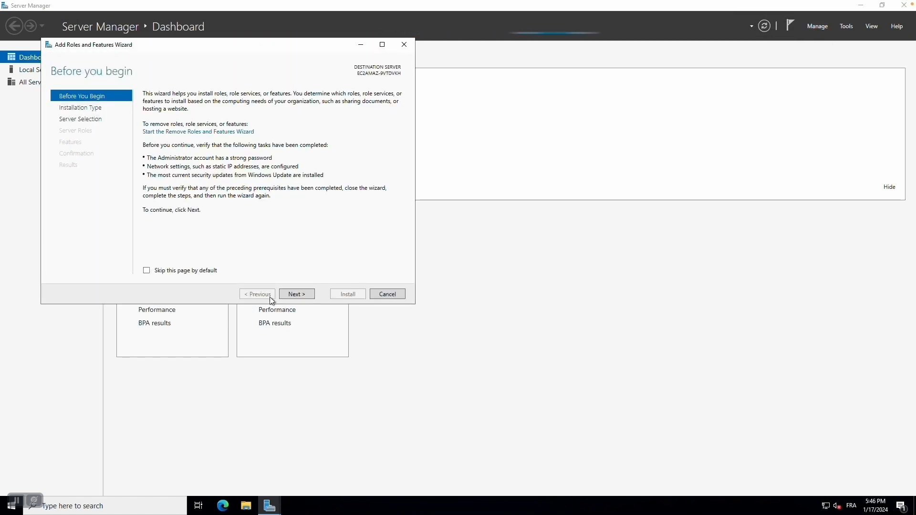
click(298, 294)
click(300, 296)
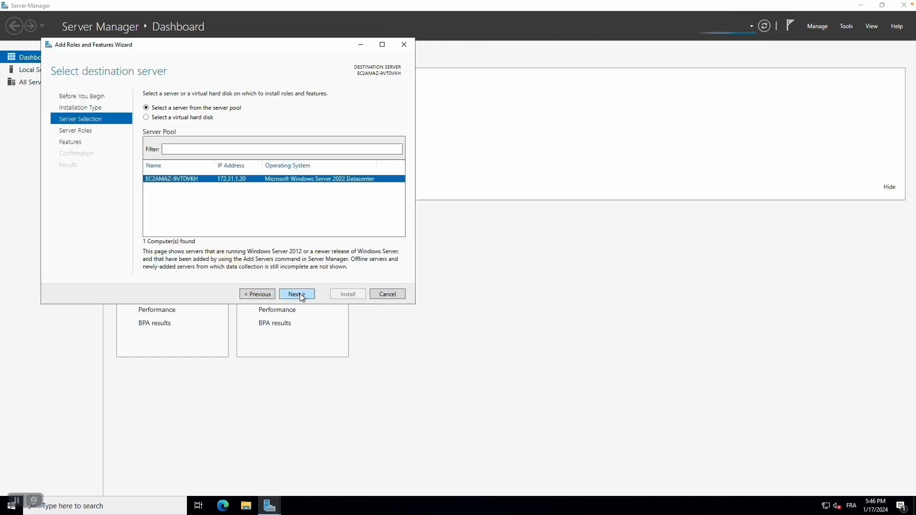
click(301, 295)
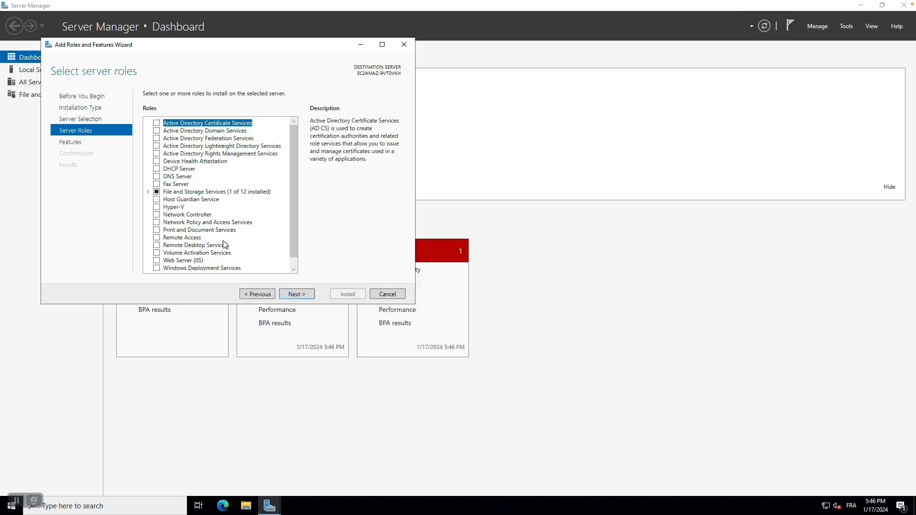
scroll(183, 243, down, 1)
click(158, 253)
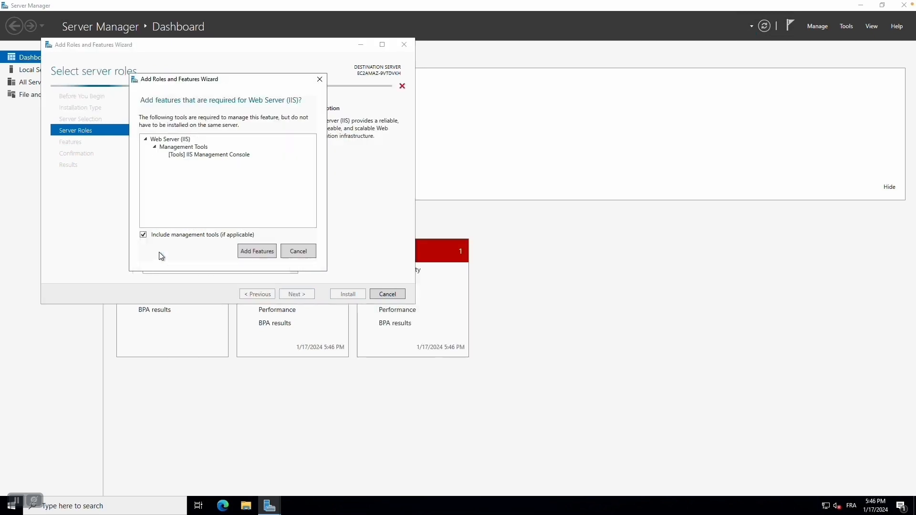
click(261, 256)
click(286, 293)
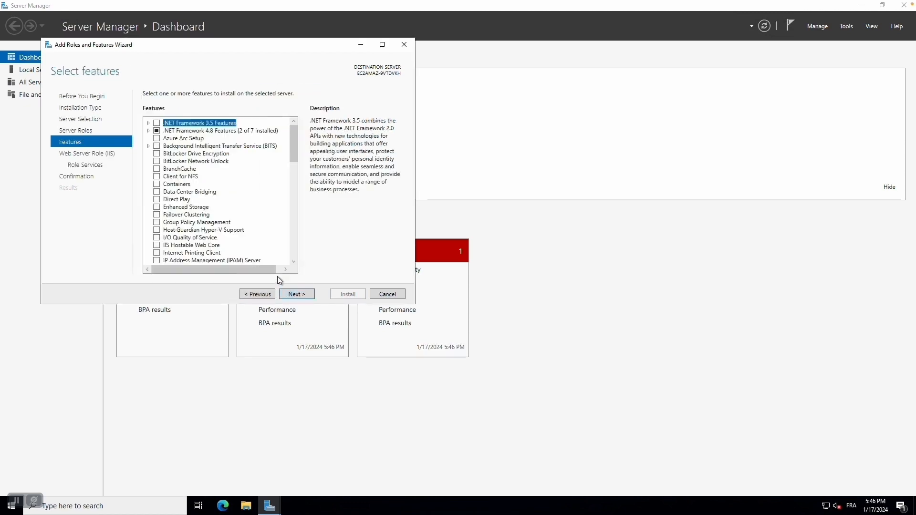
Step: Add the Telnet Client feature, keep default IIS role services, and start the installation
scroll(224, 219, down, 5)
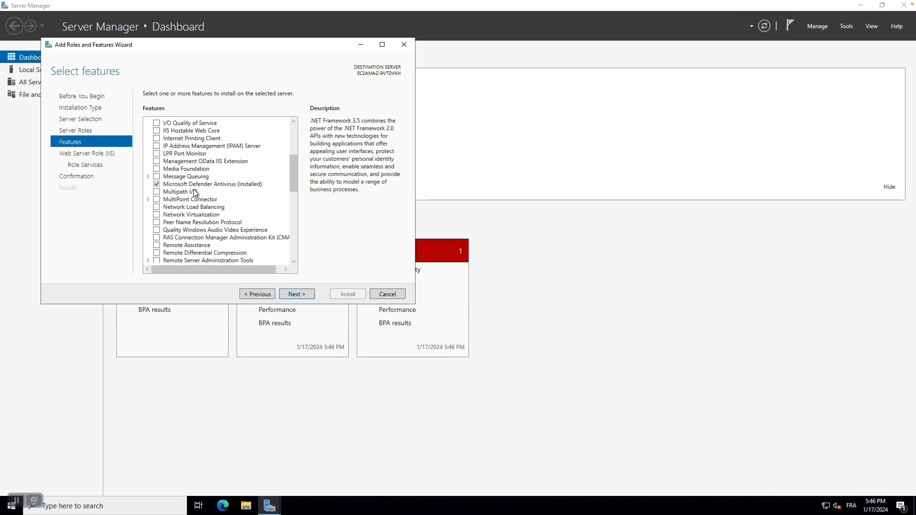
scroll(179, 236, down, 3)
scroll(183, 227, down, 4)
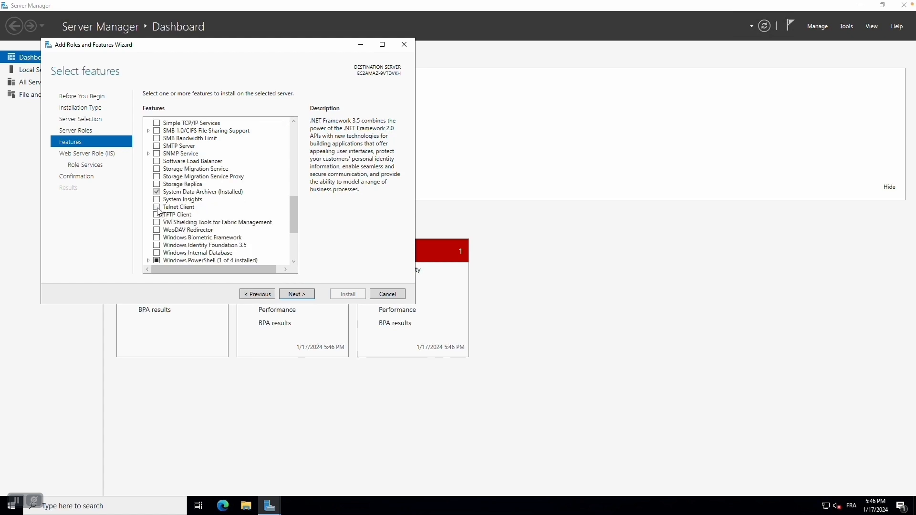
click(157, 208)
click(297, 294)
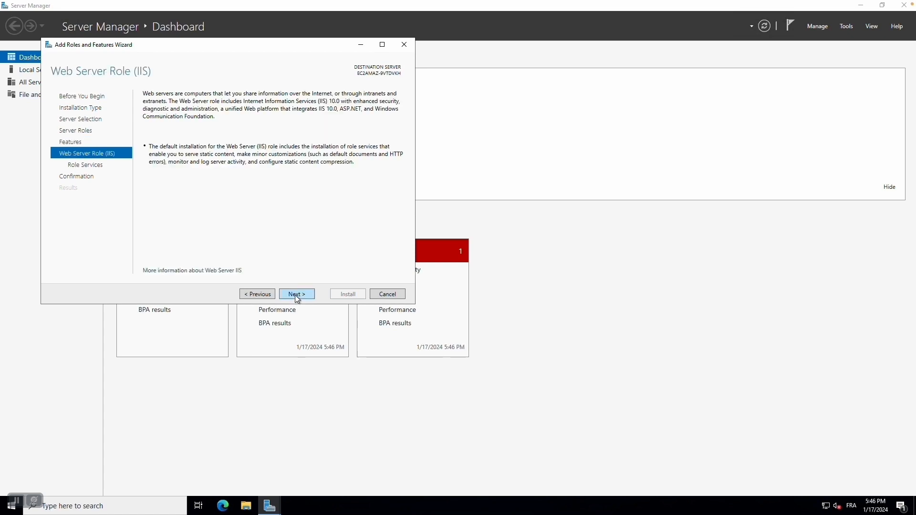
click(297, 294)
click(297, 294)
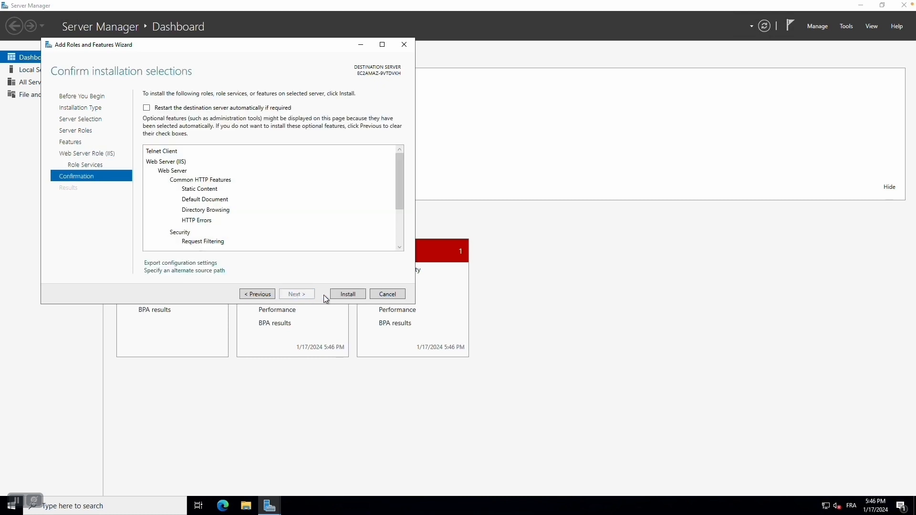
click(340, 296)
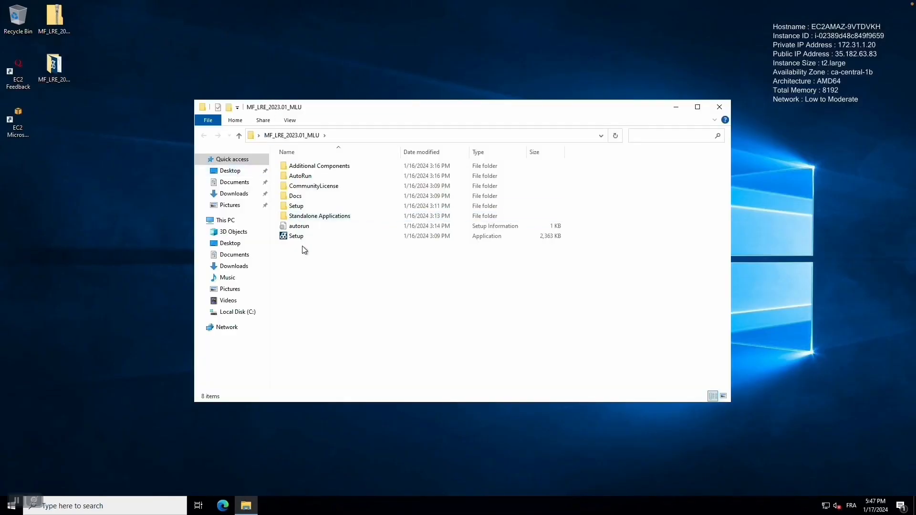
Step: Run Setup from MF_LRE_2023.01_MLU as administrator and choose LoadRunner Enterprise
double_click(301, 237)
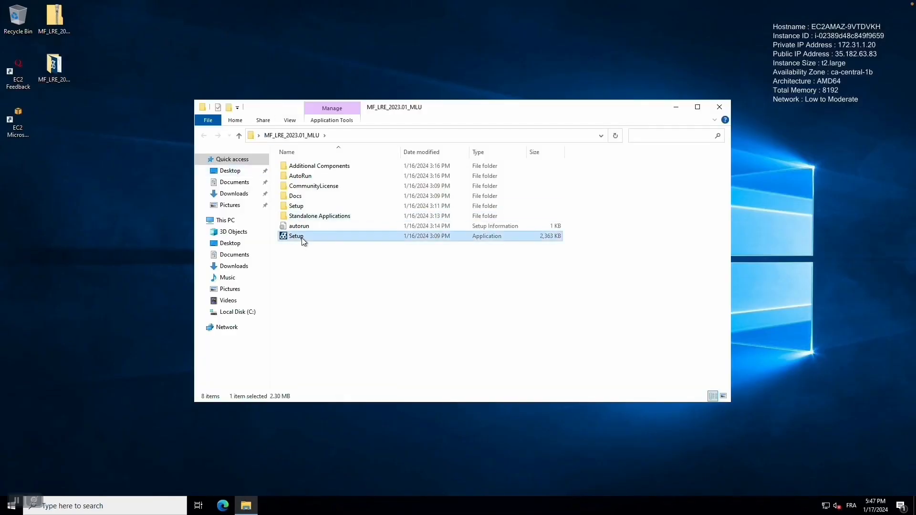
right_click(301, 237)
click(342, 255)
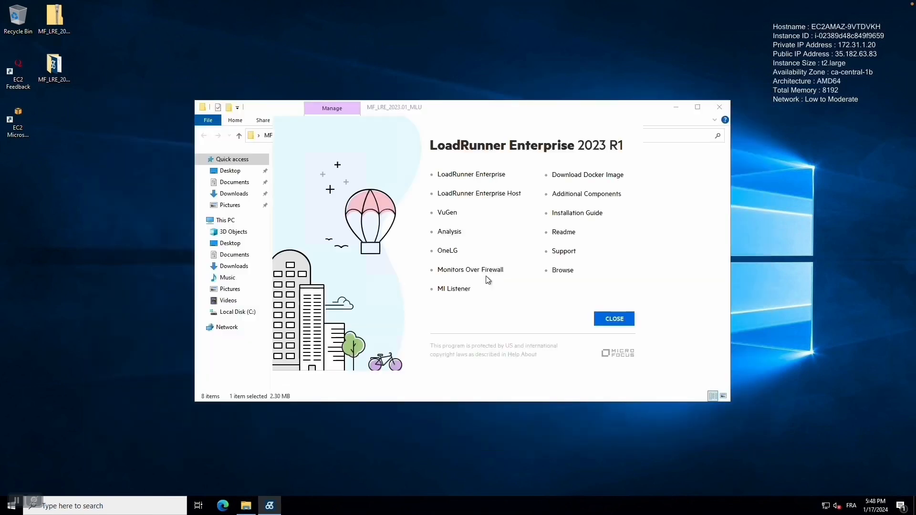
click(490, 176)
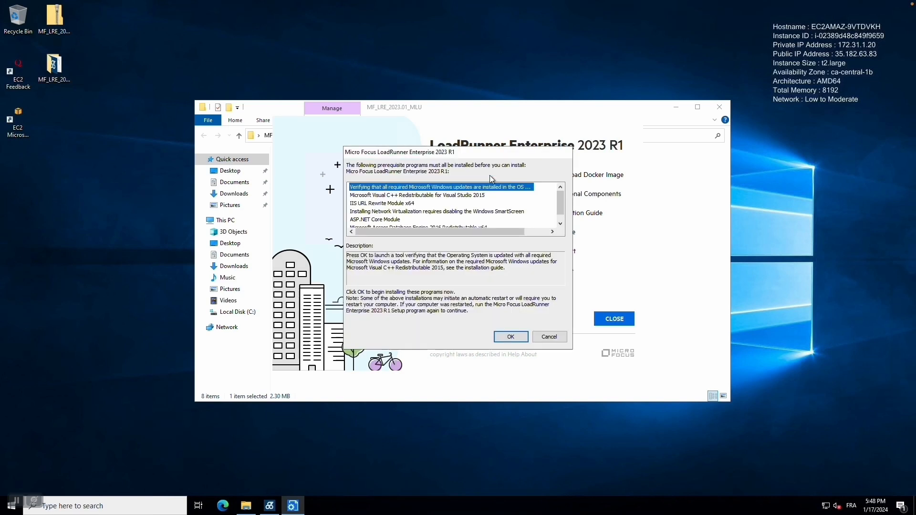
Step: Install the listed prerequisites, including the Access database engine 2016
click(511, 336)
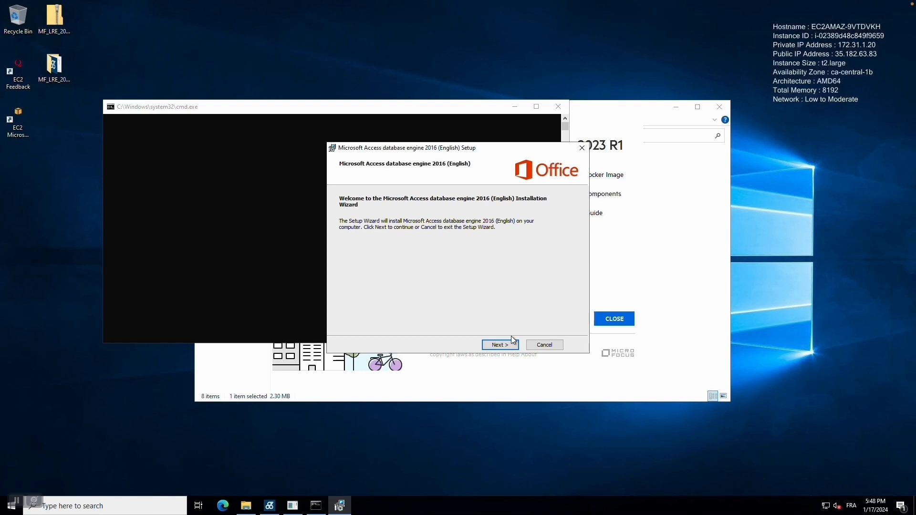
click(514, 340)
click(503, 345)
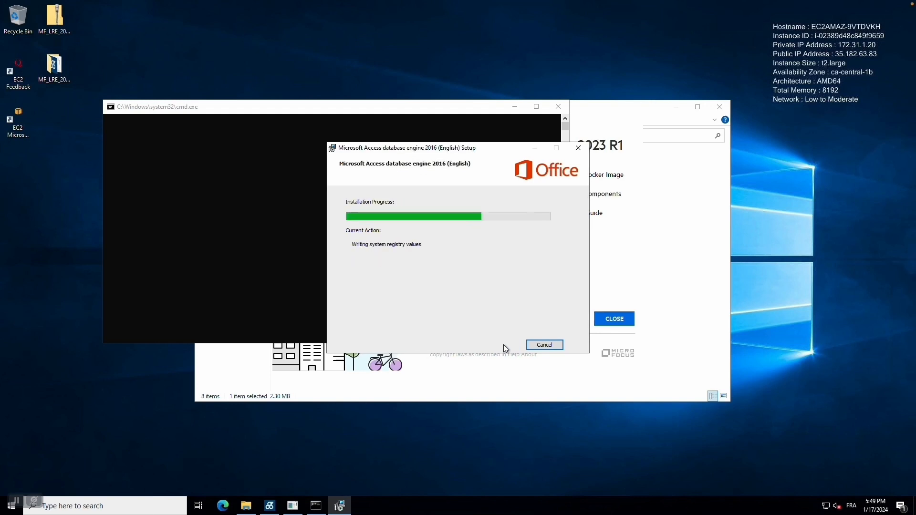
click(464, 287)
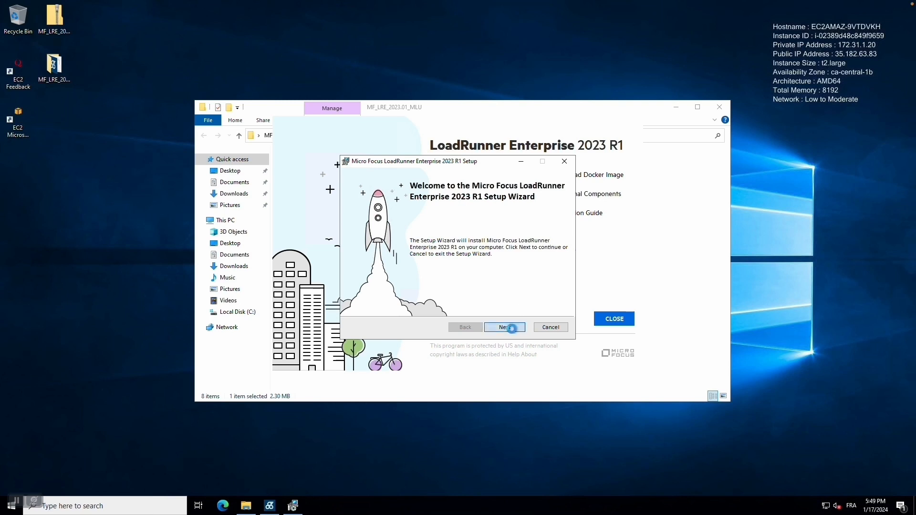
Step: Accept the licence terms without Google Analytics, install the server, and start the Server Configuration Wizard
click(512, 328)
click(389, 299)
click(390, 312)
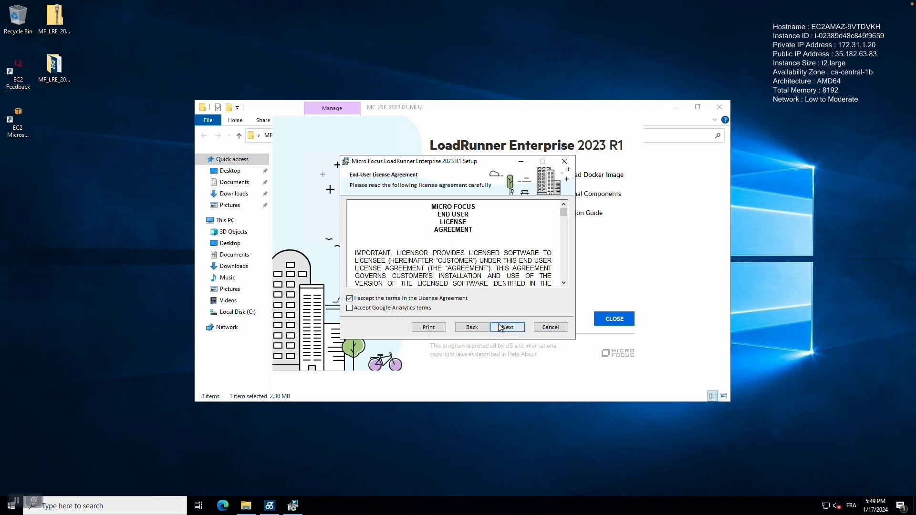
click(505, 328)
click(507, 328)
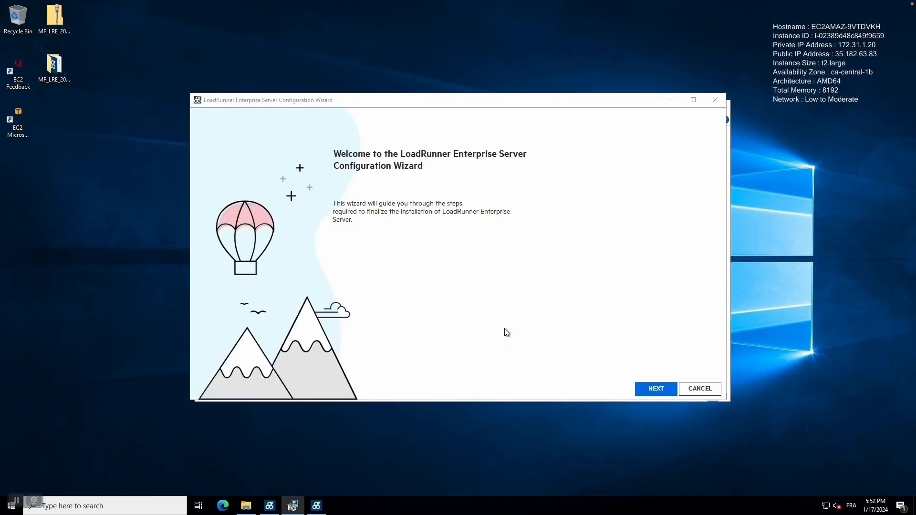
click(656, 391)
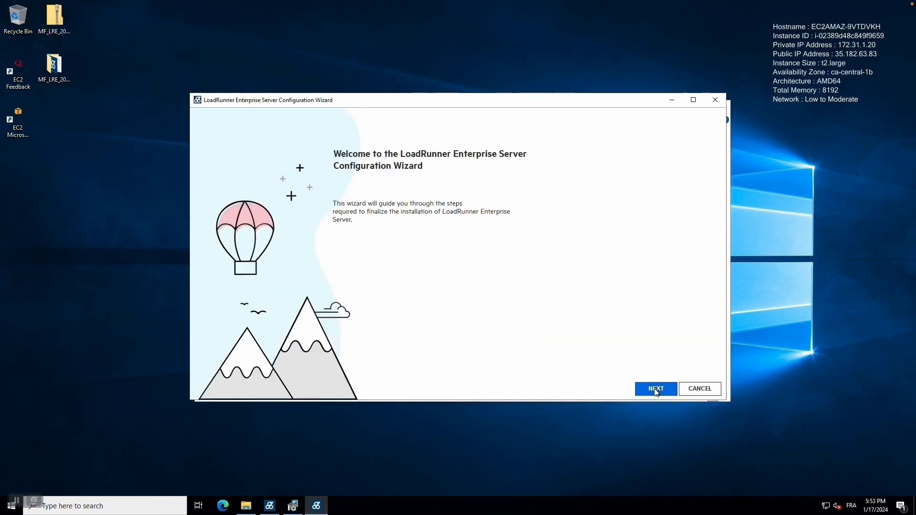
click(657, 390)
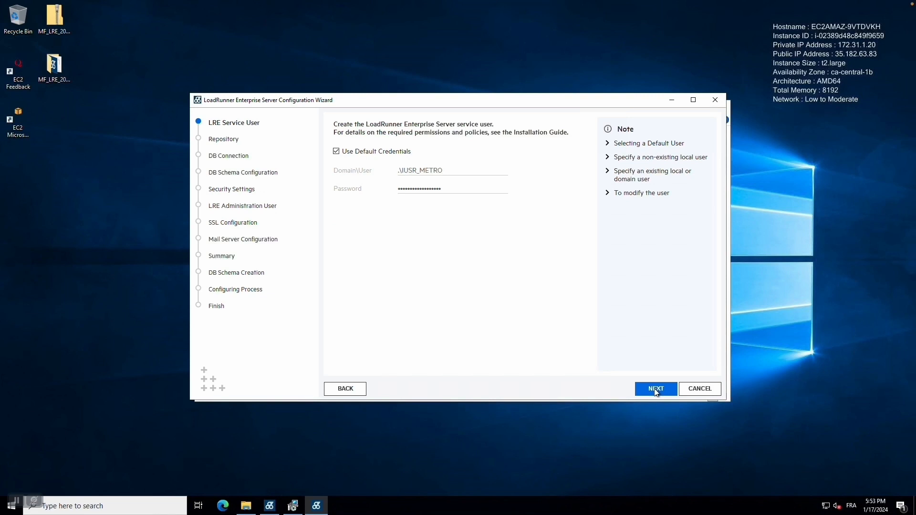
Step: Use a custom LRE service user, entering and confirming its password
click(386, 152)
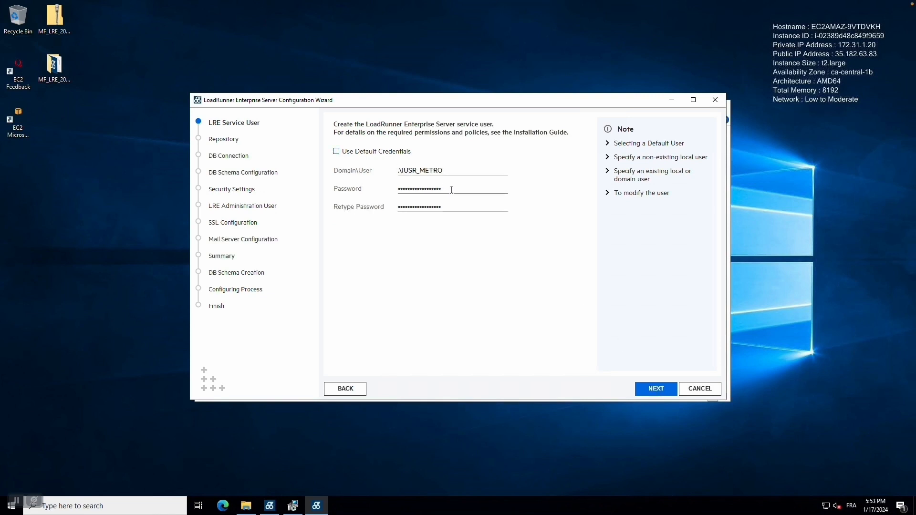
double_click(452, 190)
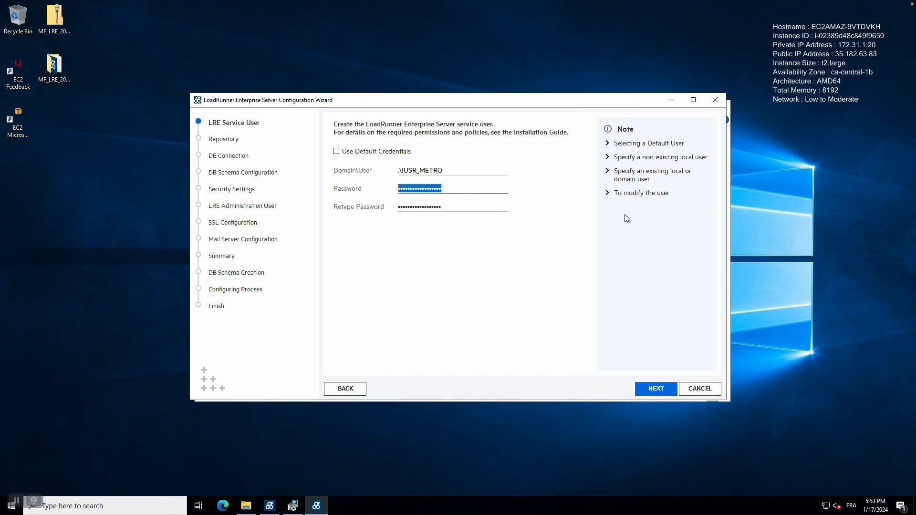
text(*********)
key(Tab)
text(********)
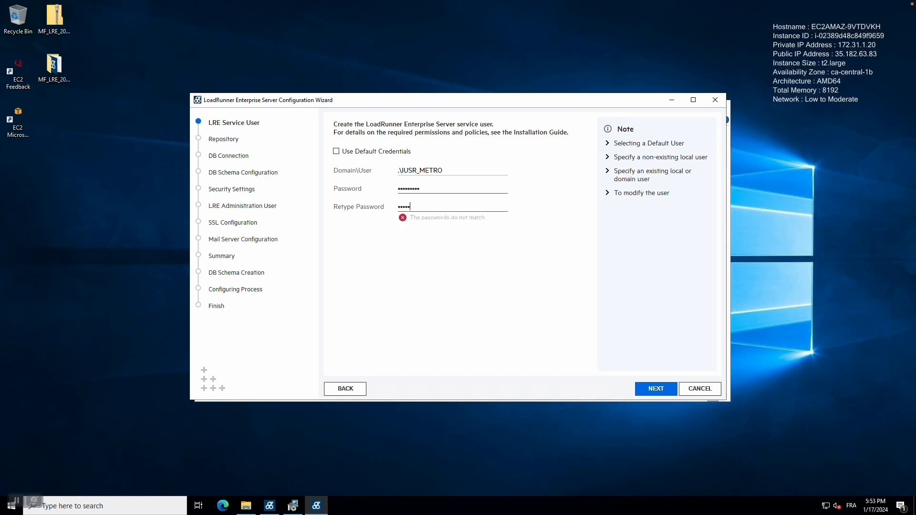
text(*)
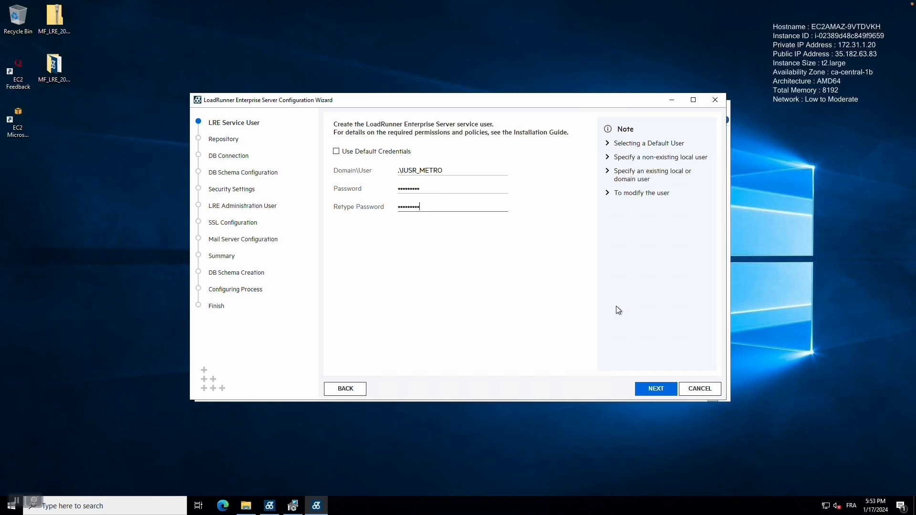
click(655, 390)
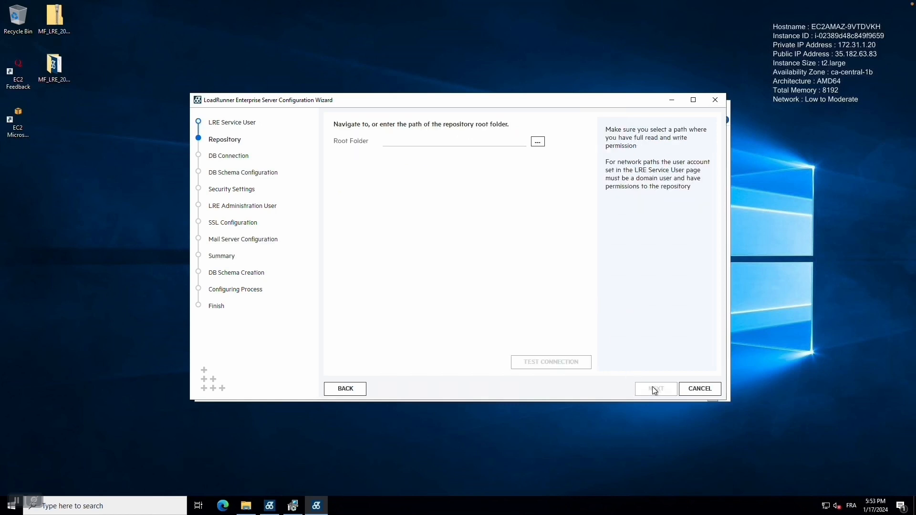
Step: Try creating a repository folder on Local Disk (C:), leaving an unnamed New folder behind
click(537, 143)
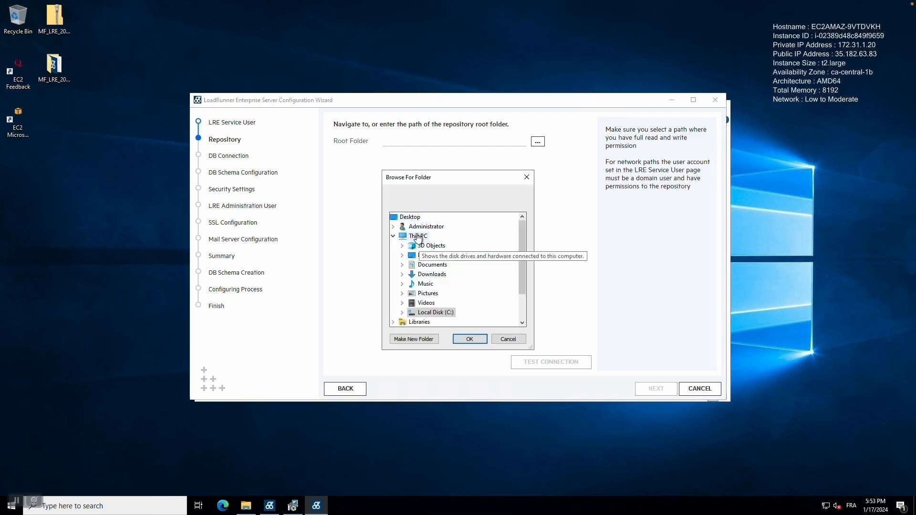
click(418, 235)
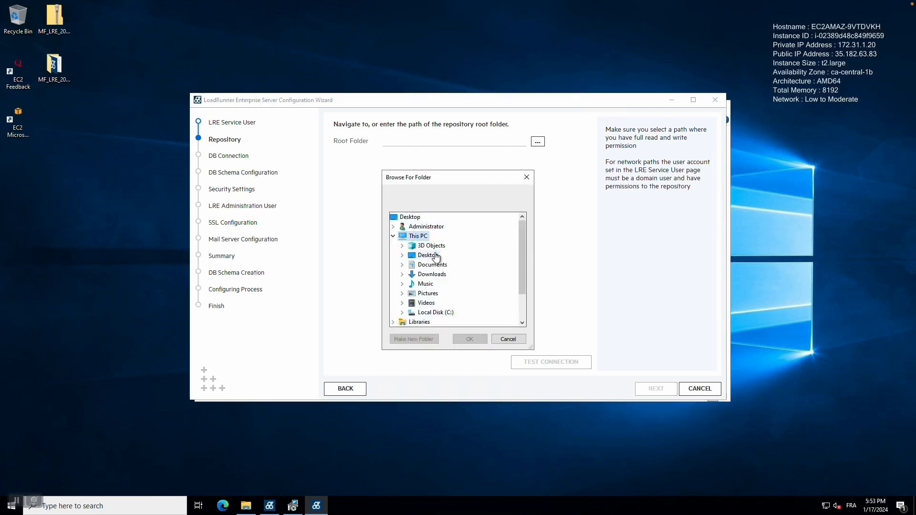
click(430, 313)
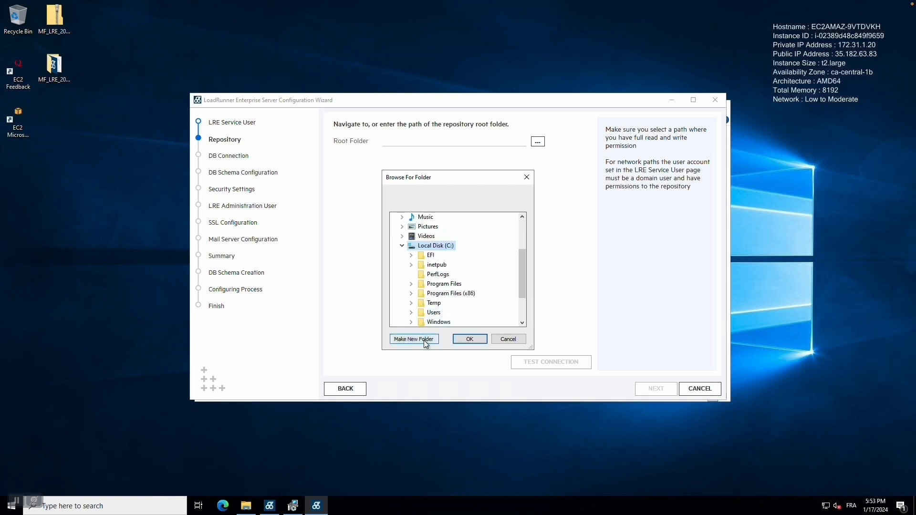
click(426, 339)
text(LRE REPP)
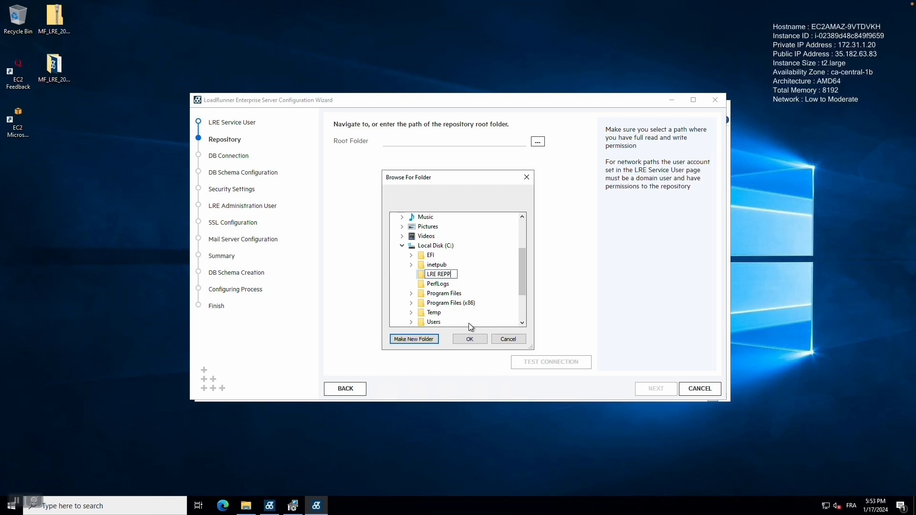
key(BackSpace)
key(BackSpace)
key(BackSpace)
key(BackSpace)
key(BackSpace)
key(BackSpace)
key(BackSpace)
key(Escape)
right_click(443, 273)
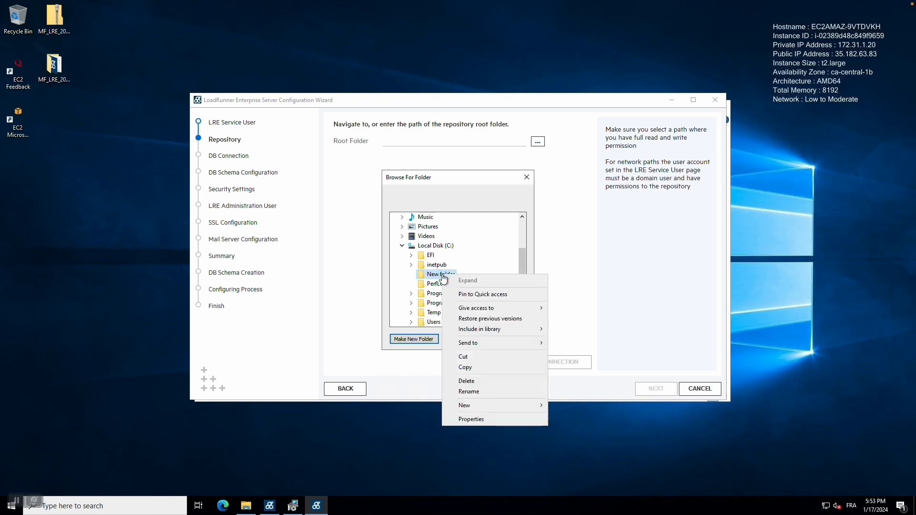
click(481, 392)
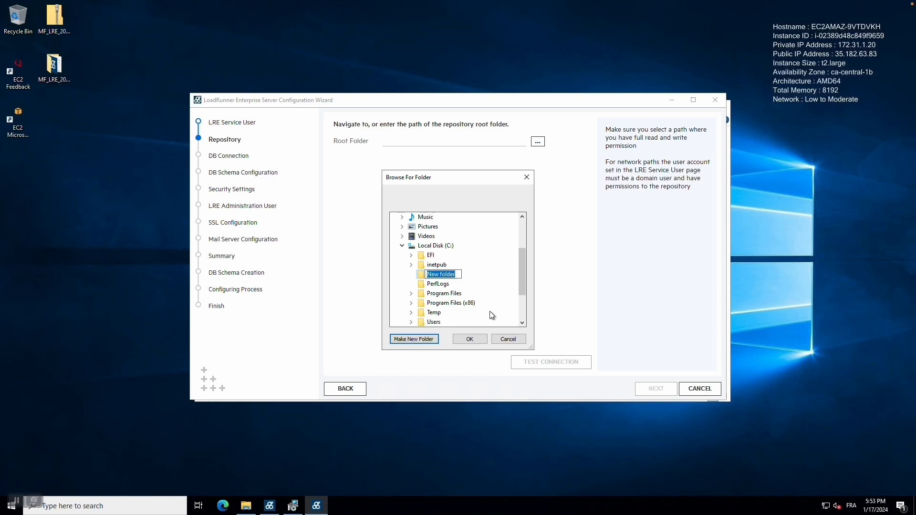
click(506, 339)
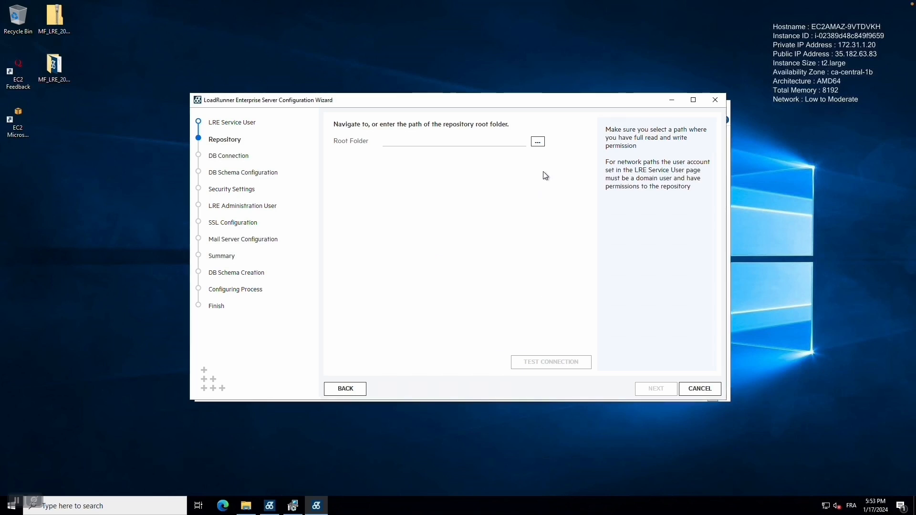
Step: Delete the leftover New folder from Local Disk (C:)
click(541, 144)
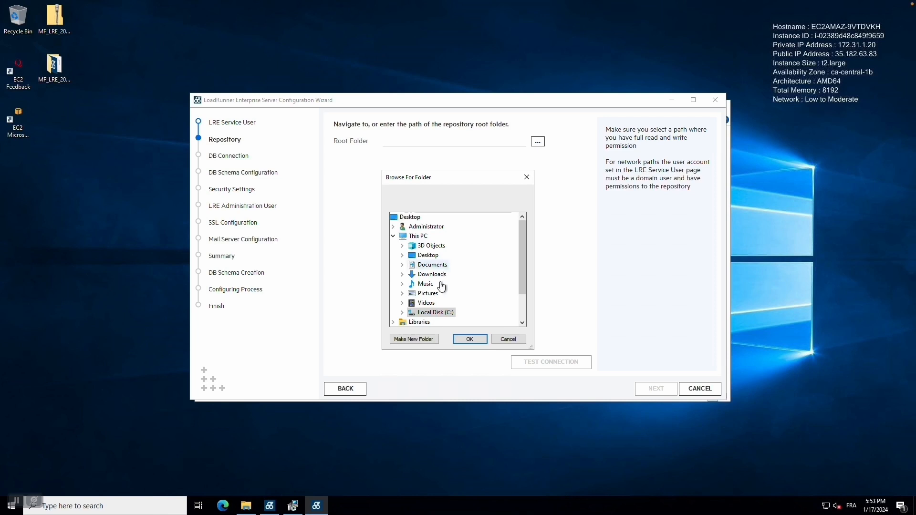
double_click(427, 314)
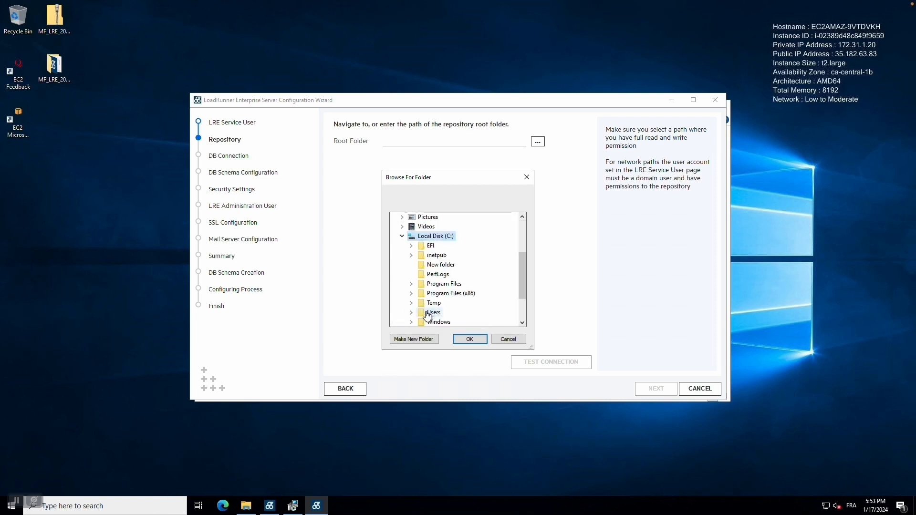
right_click(442, 268)
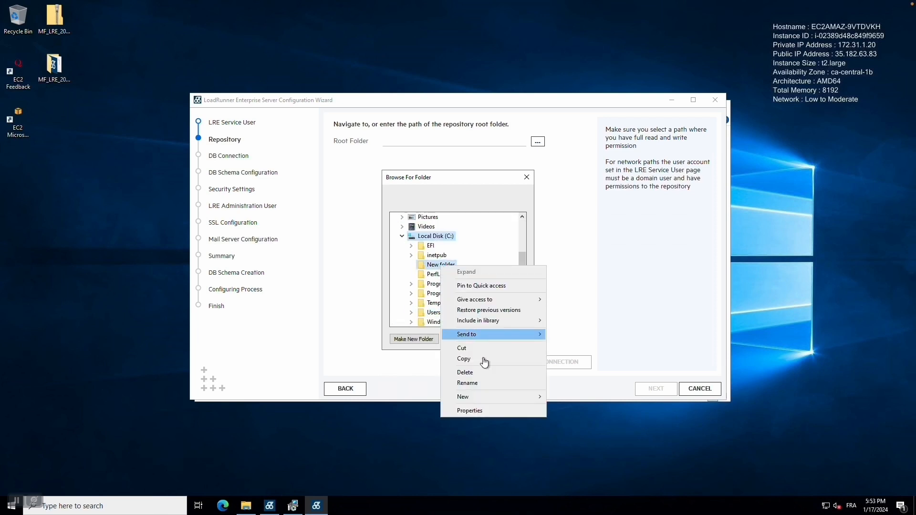
click(485, 373)
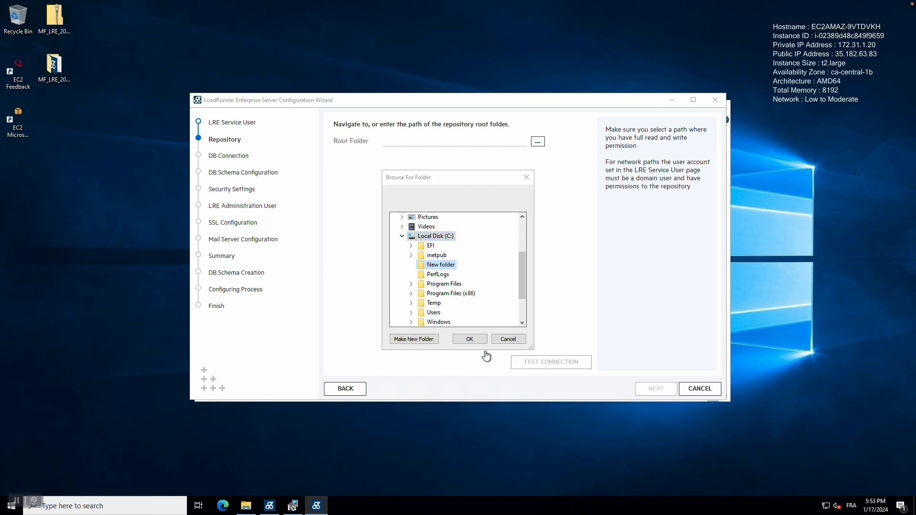
click(508, 339)
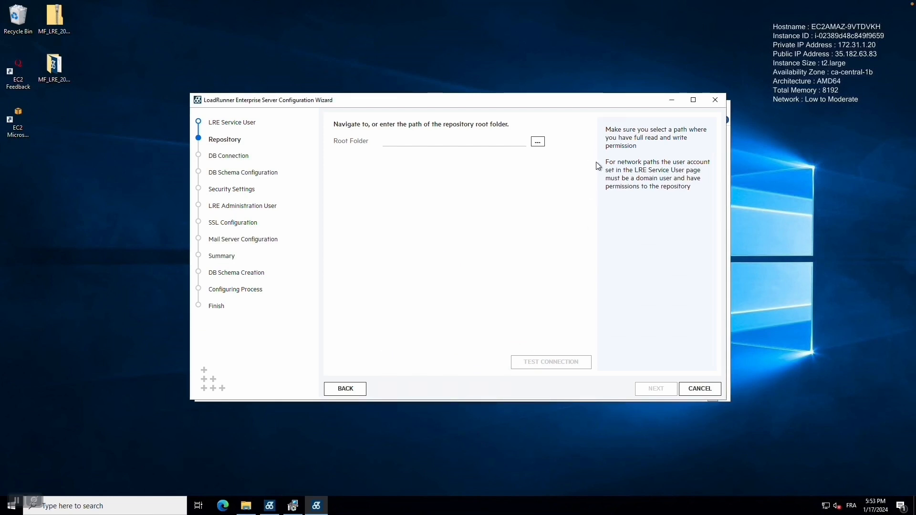
Step: Create C:\LRE Repo as the repository root folder and test its connection
click(538, 142)
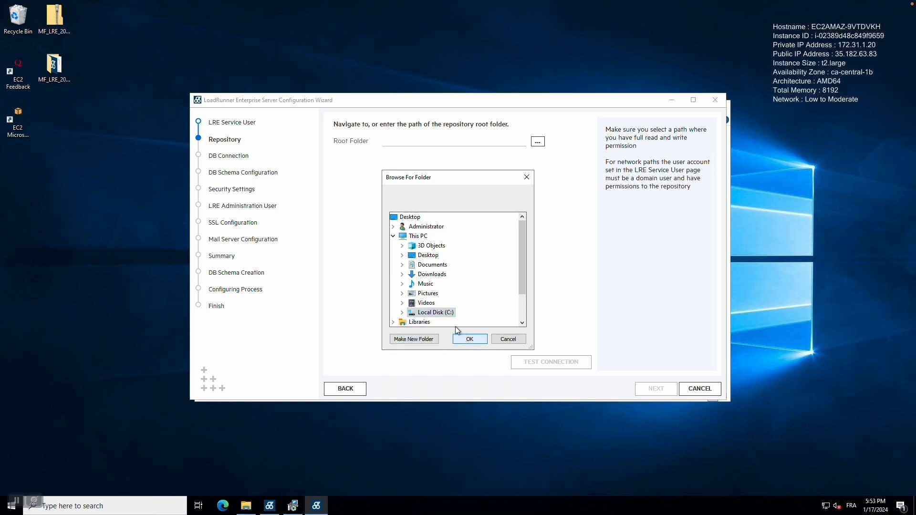
double_click(436, 313)
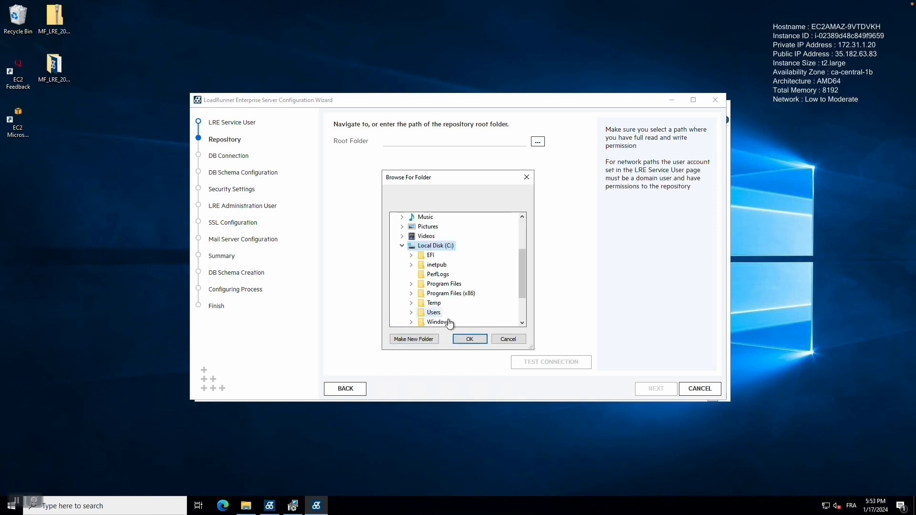
click(428, 339)
text(LRE R)
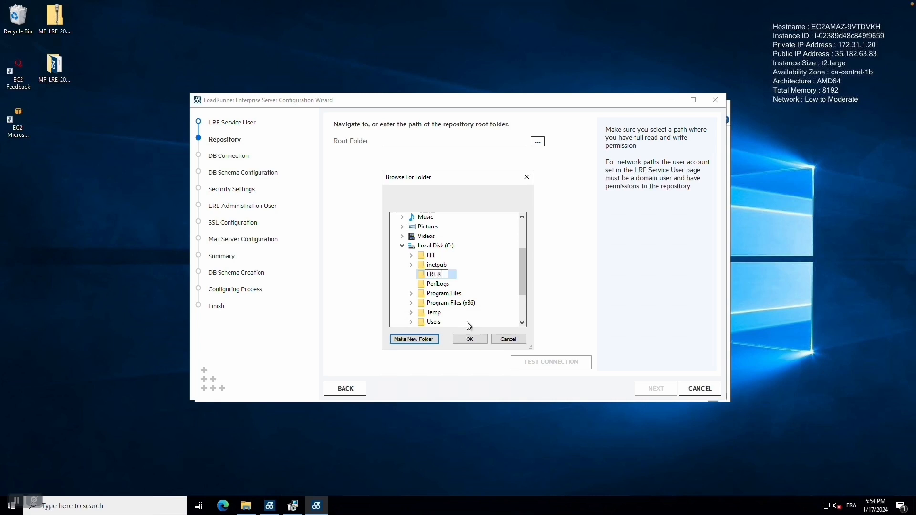
text(epo)
click(475, 337)
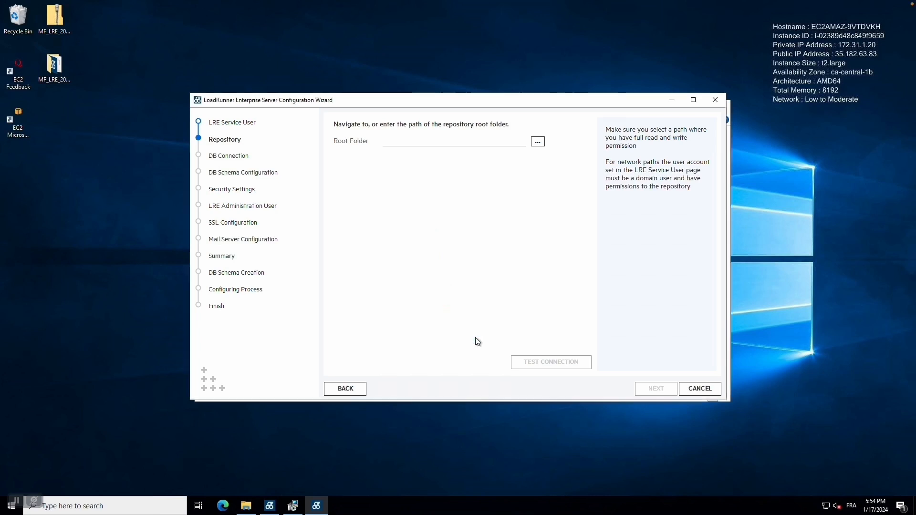
click(555, 367)
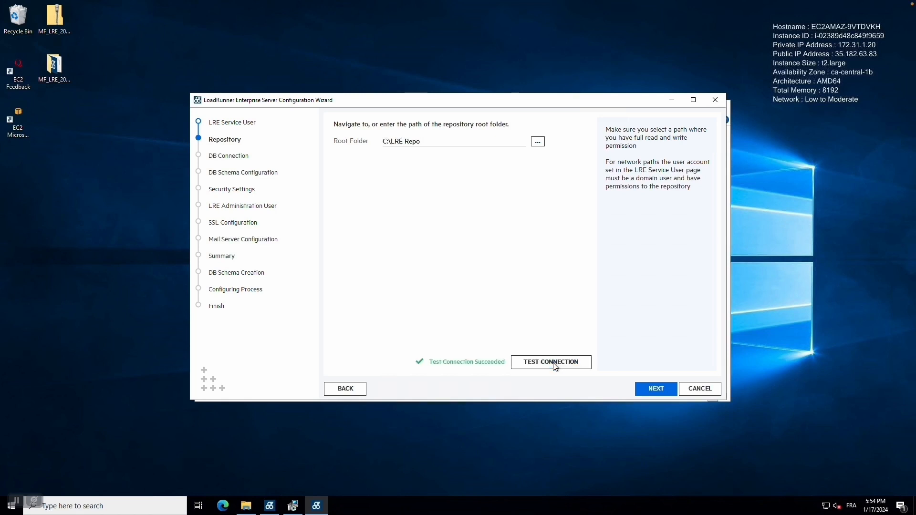
Step: On the DB Connection step, enter admin user sa and paste its password
click(656, 390)
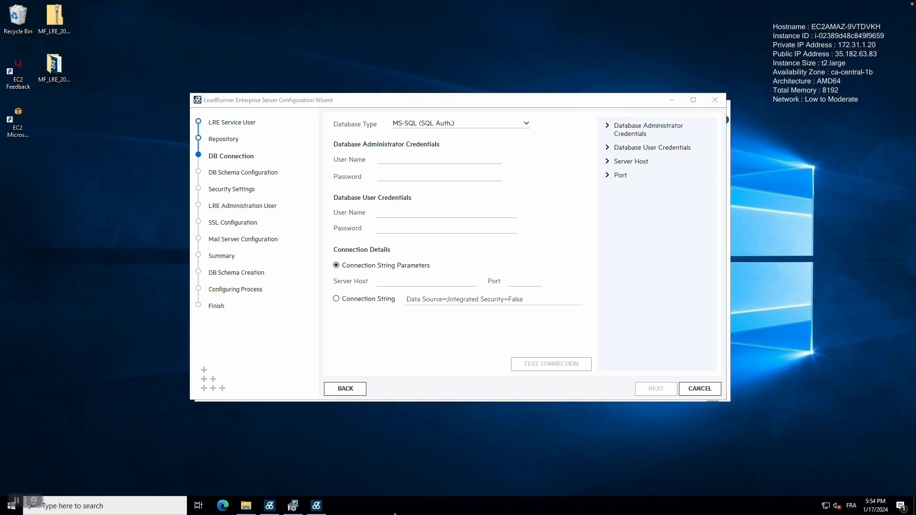
mouse_move(396, 513)
click(415, 158)
text(sa)
key(Tab)
key(ctrl+v)
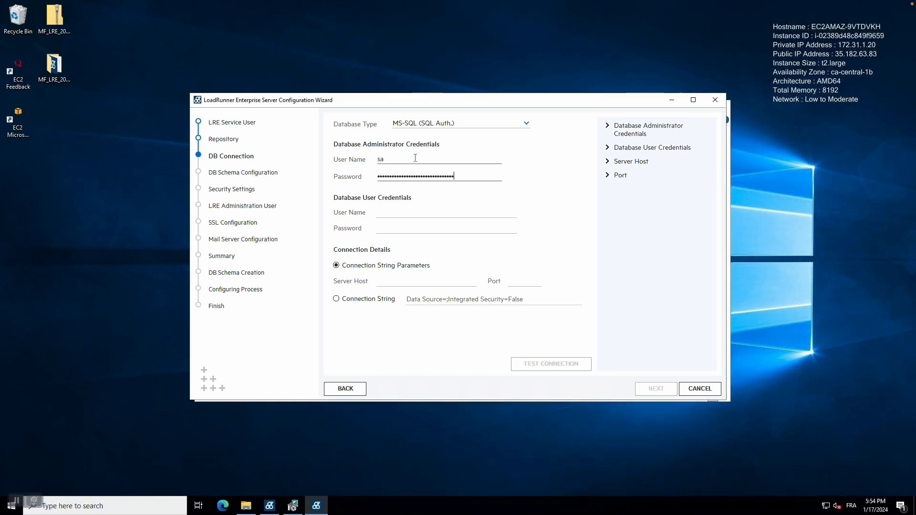
Step: Set the database user to LREUser and enter its password
click(415, 213)
text(LREUser)
key(Tab)
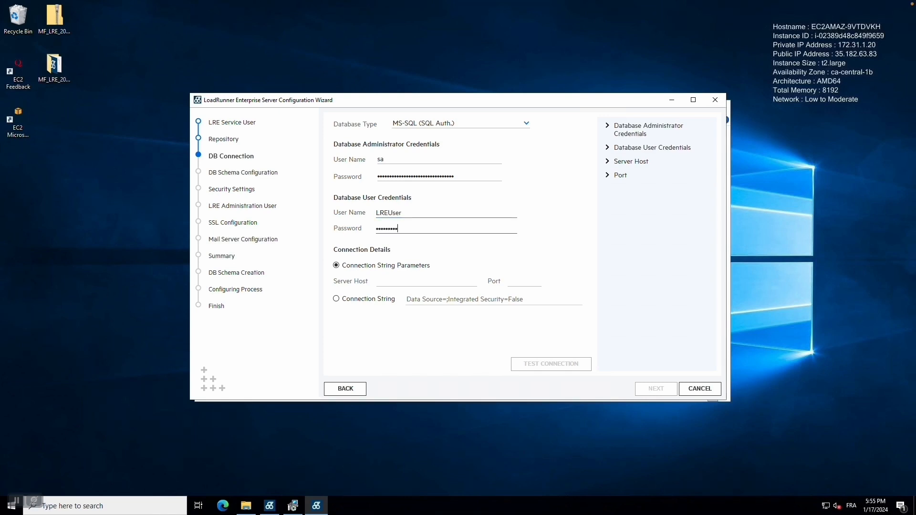
Step: Enter server 172.31.1.1 with port 1433, then switch to the Connection String option
click(416, 280)
text(1)
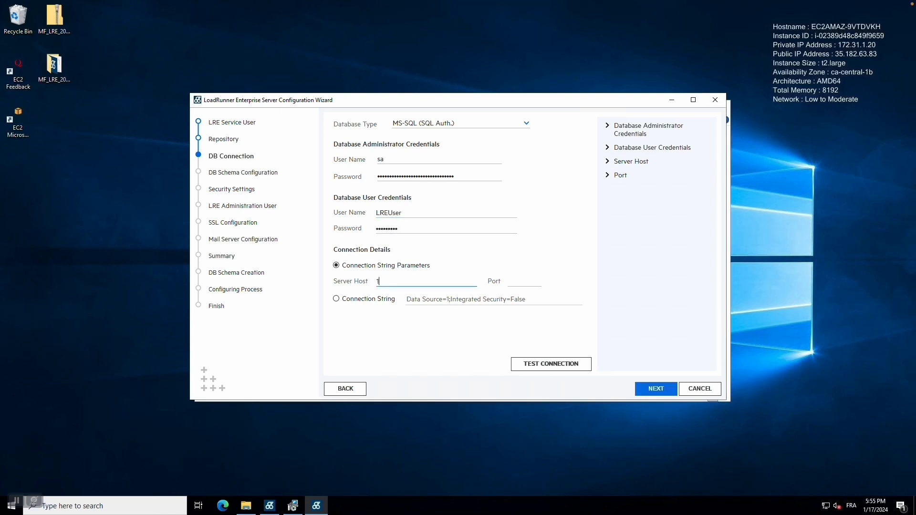
text(72.31.1.1)
key(Tab)
text(1433)
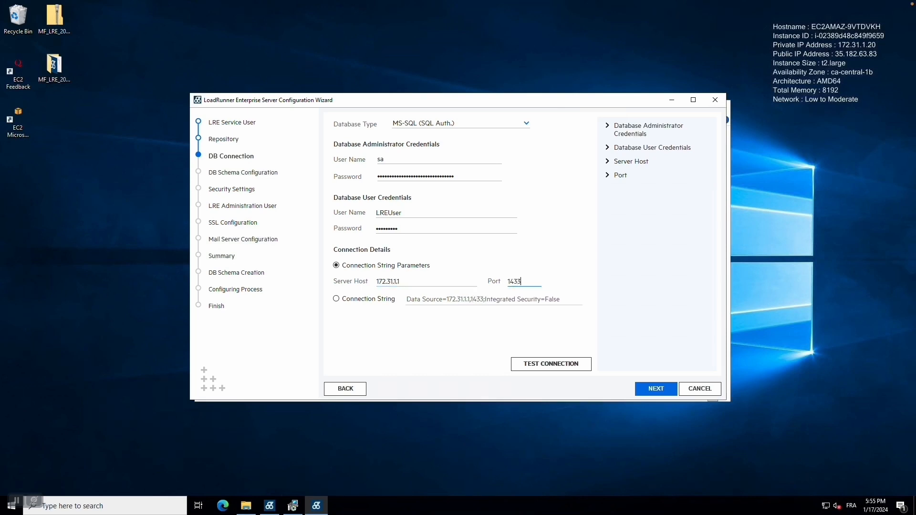
click(353, 299)
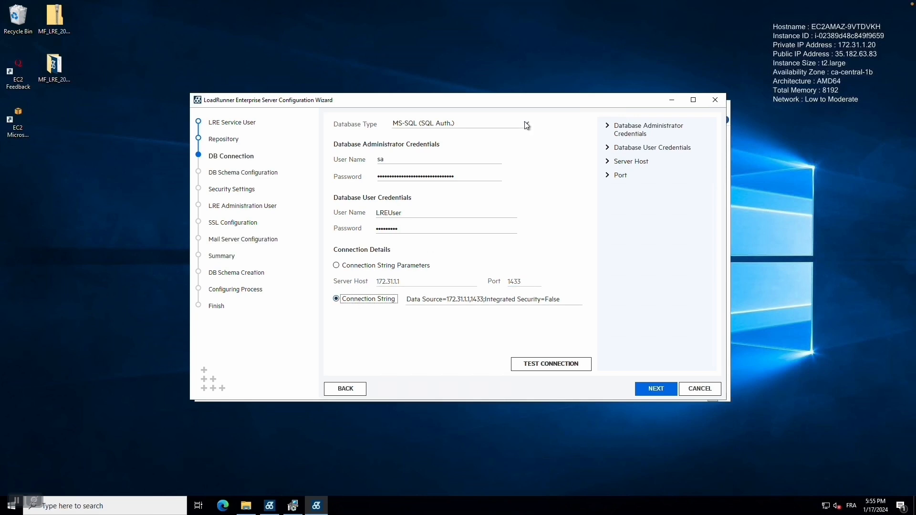
Step: Test the database connection until it succeeds, then continue to DB Schema Configuration
click(568, 365)
click(570, 366)
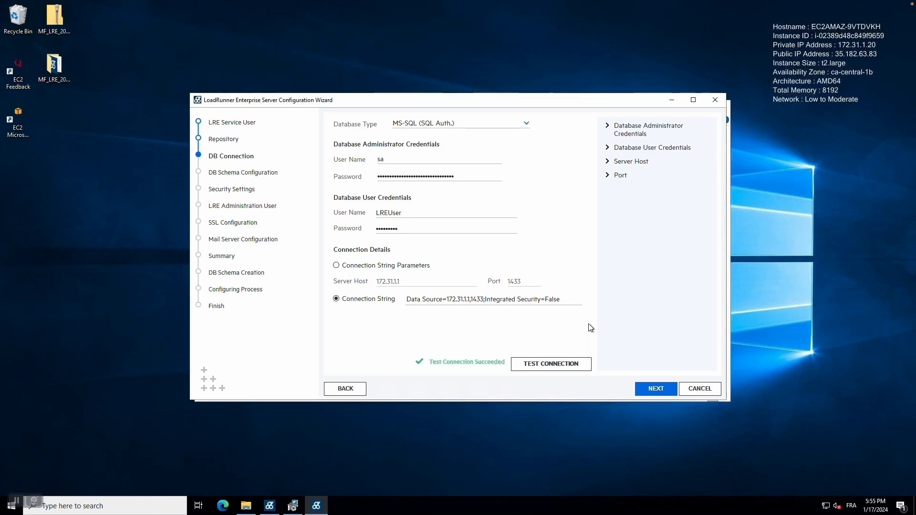
click(657, 392)
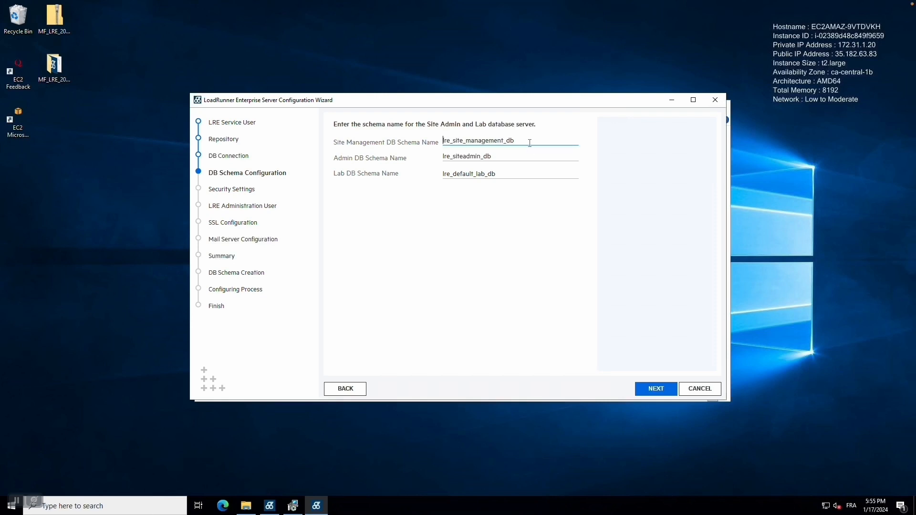
Step: Add the DEMO_ prefix to the Site Management, Admin and Lab schema names
text(DEMO_)
key(Tab)
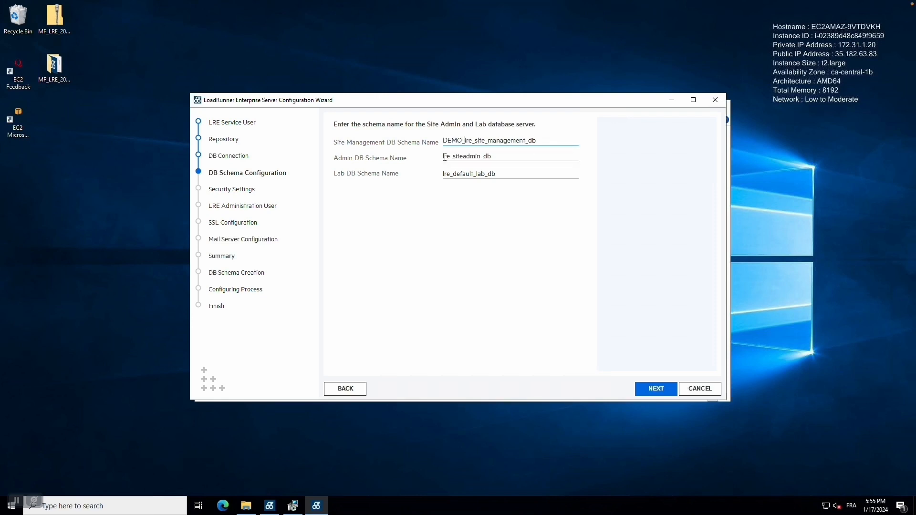
text(DEMO_)
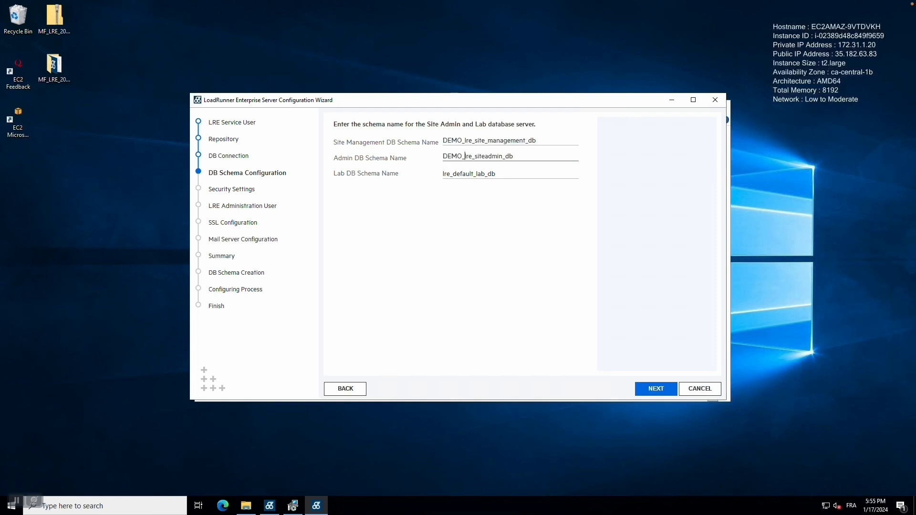
key(Tab)
text(DEMO_)
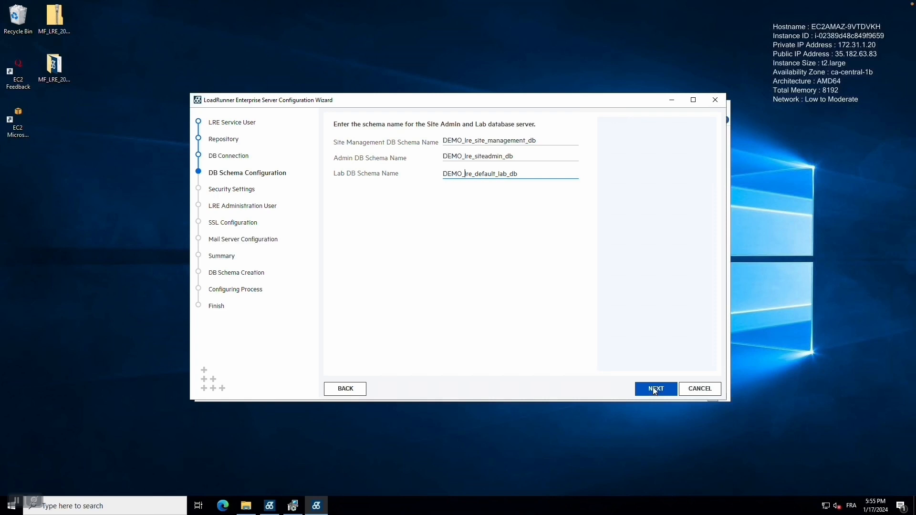
click(655, 390)
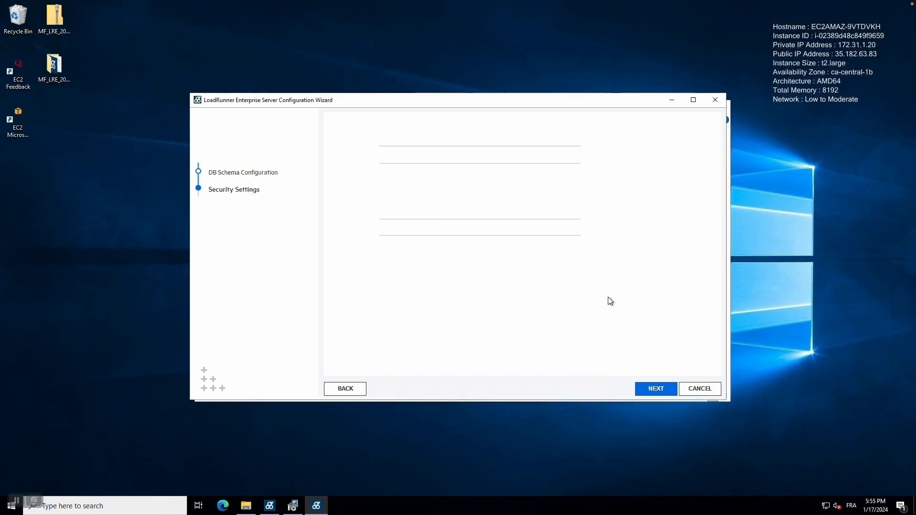
Step: Paste the passphrase into the data encryption and SSO token passphrase fields and their retype fields
click(370, 120)
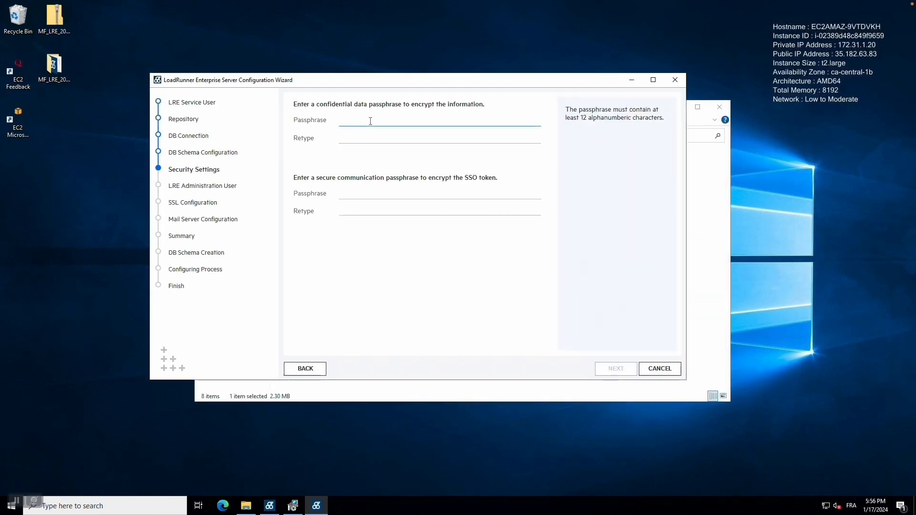
key(ctrl+v)
click(379, 137)
key(ctrl+v)
click(397, 194)
key(ctrl+v)
click(450, 210)
key(ctrl+v)
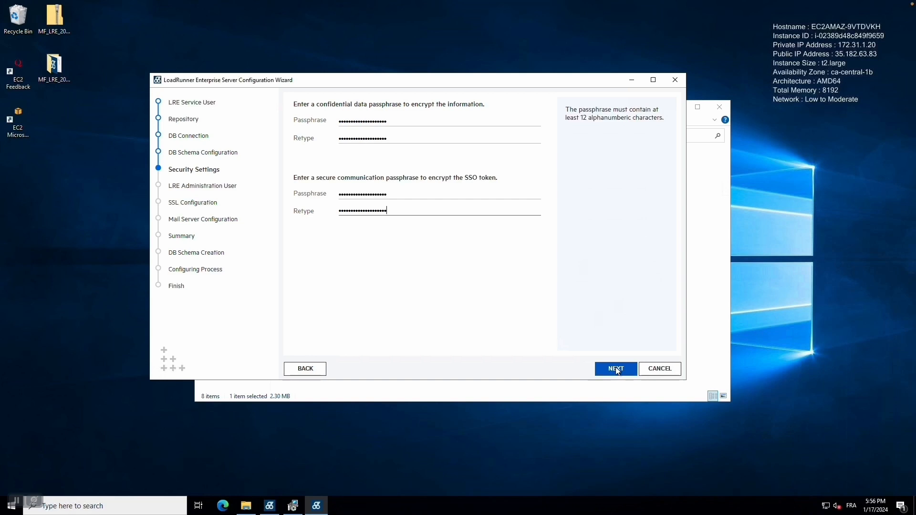
Step: Create administration user Administrator, entering and confirming its password
click(616, 370)
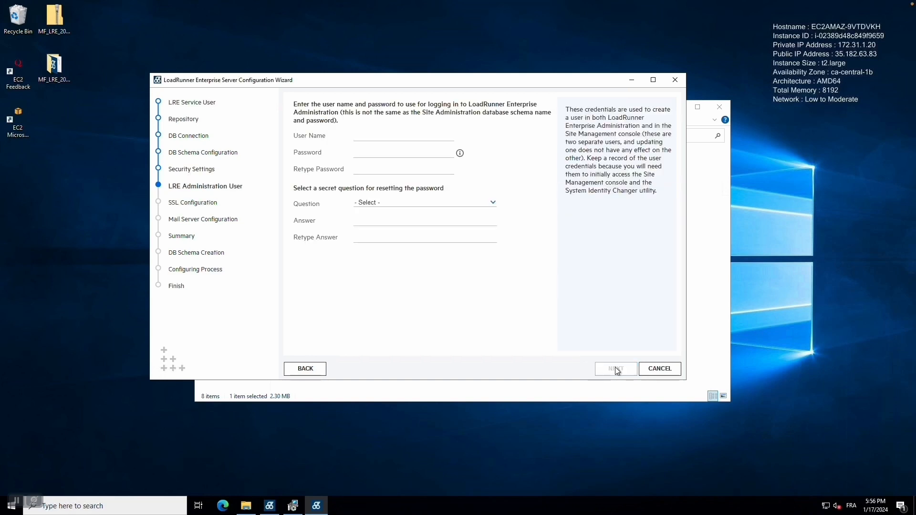
click(392, 134)
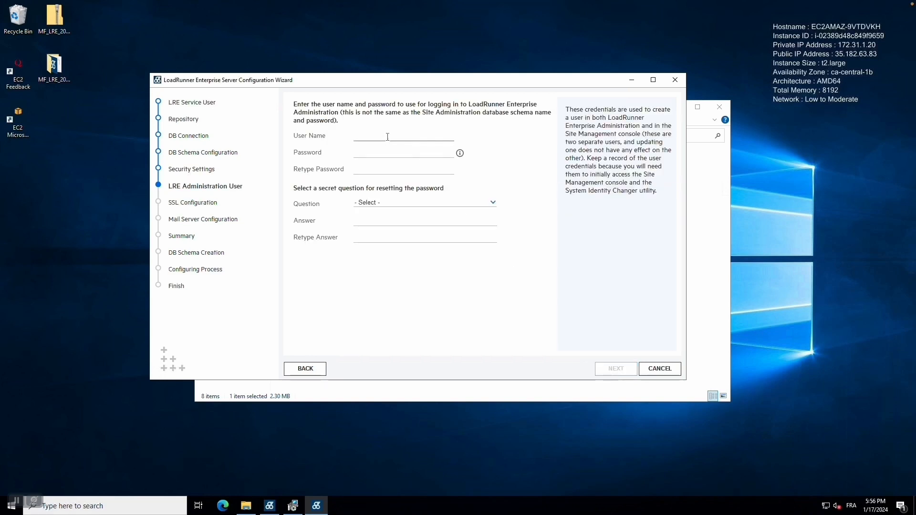
text(Administrator)
key(Tab)
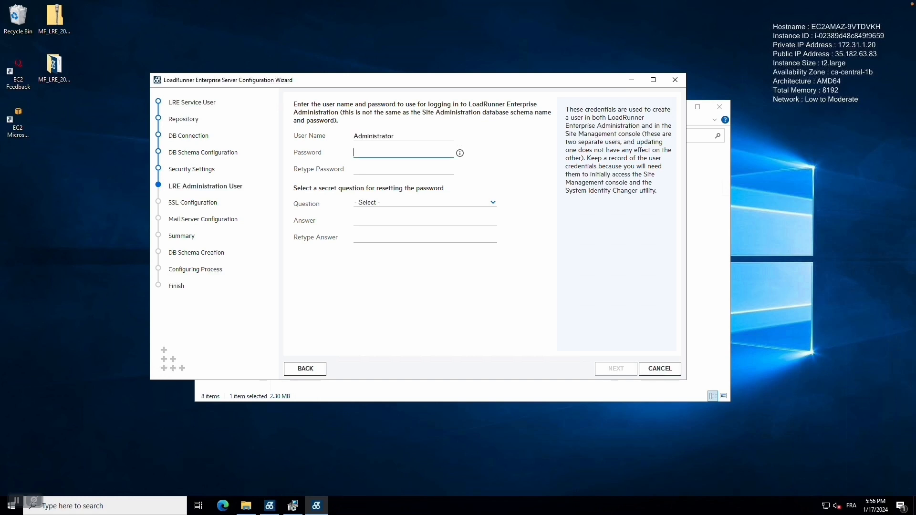
text(••••)
key(BackSpace)
key(BackSpace)
key(BackSpace)
key(BackSpace)
text(•••••••••)
key(Tab)
text(••••••••)
Step: Choose the favorite web browser secret question and enter and confirm its answer
click(430, 202)
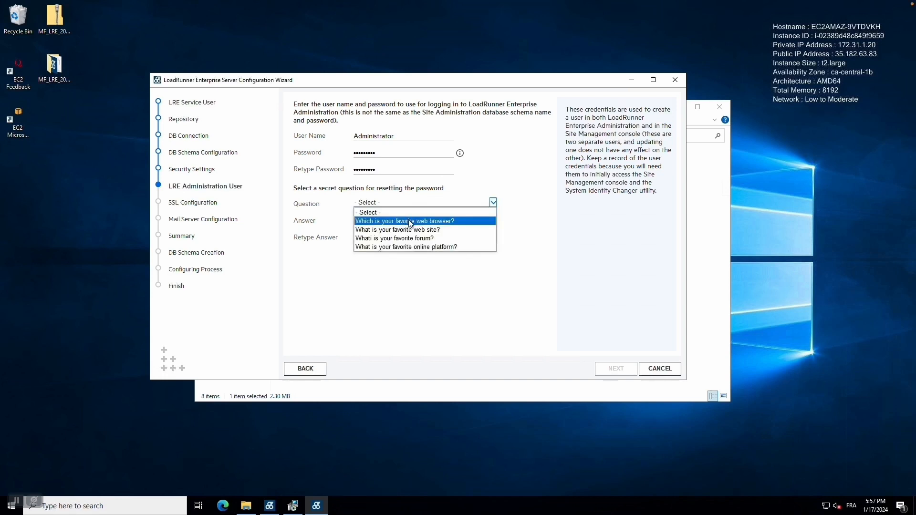
click(414, 221)
click(384, 220)
text(••••••)
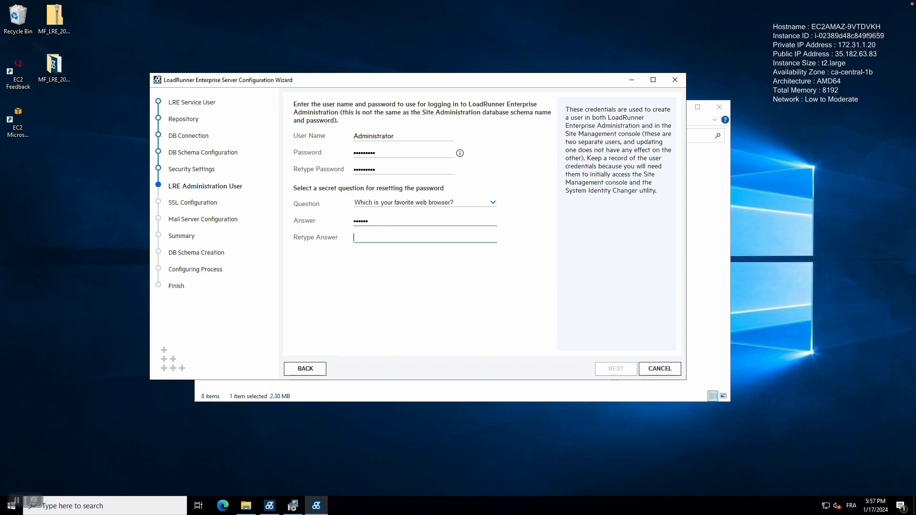
key(Tab)
text(••••••)
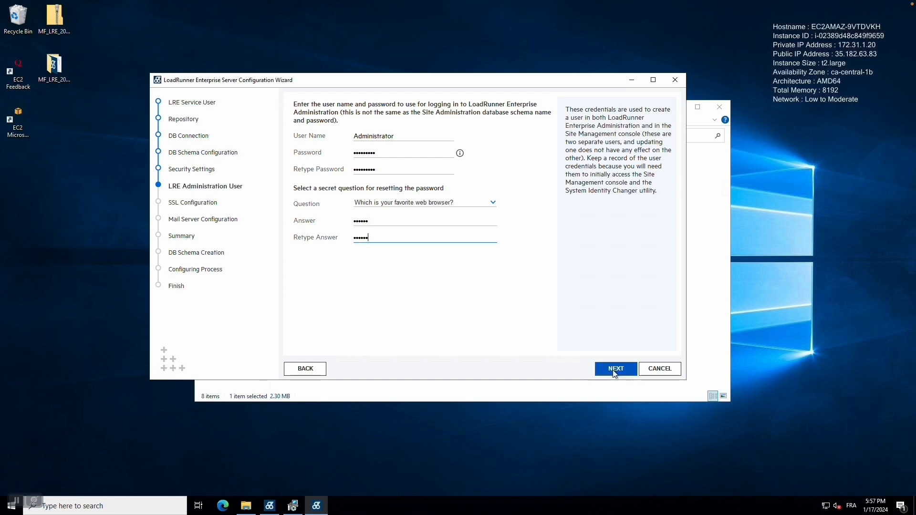
click(615, 369)
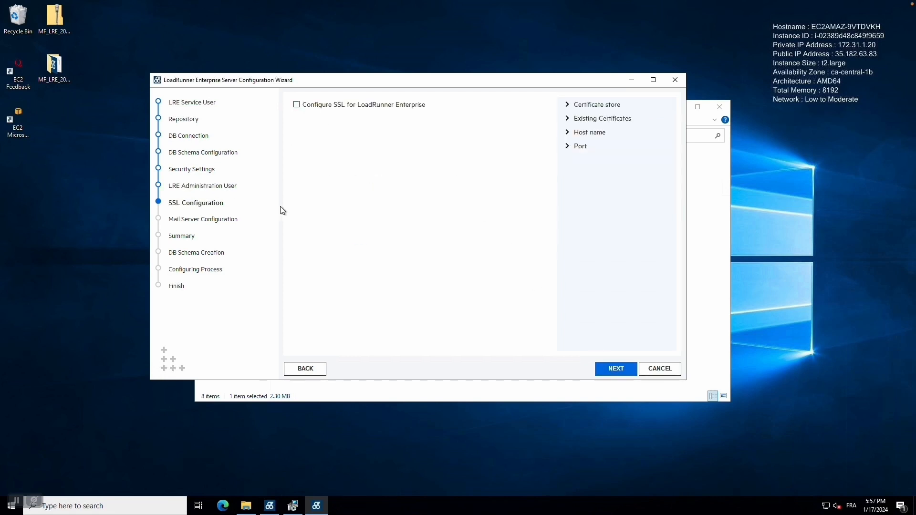
Step: Skip the SSL and Mail Server settings and start the server configuration
click(619, 373)
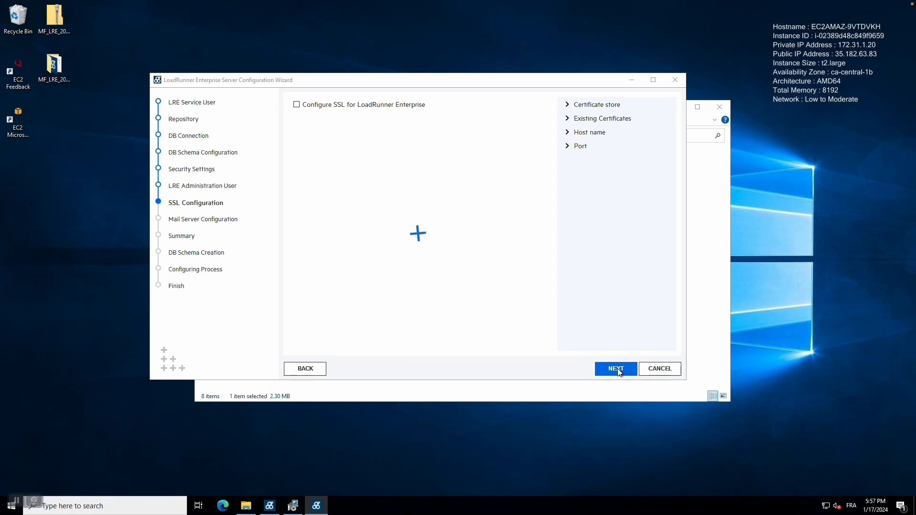
click(619, 373)
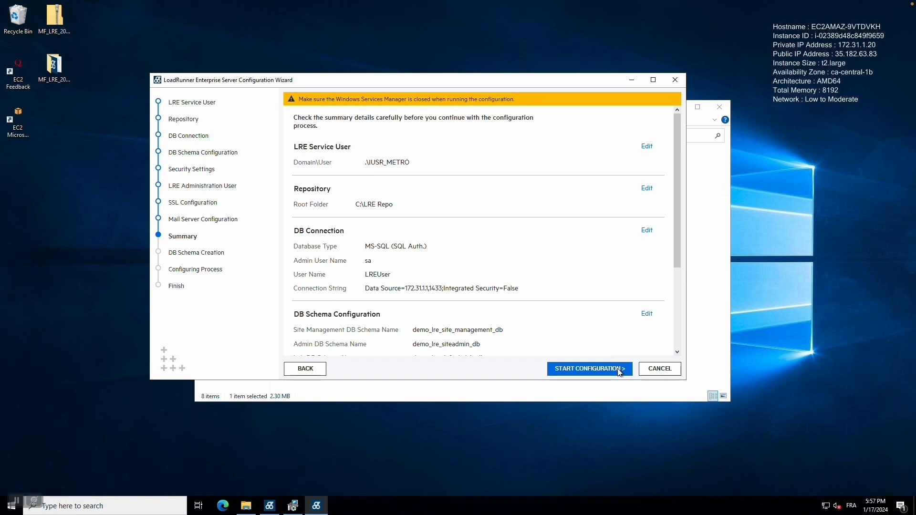
scroll(618, 308, down, 3)
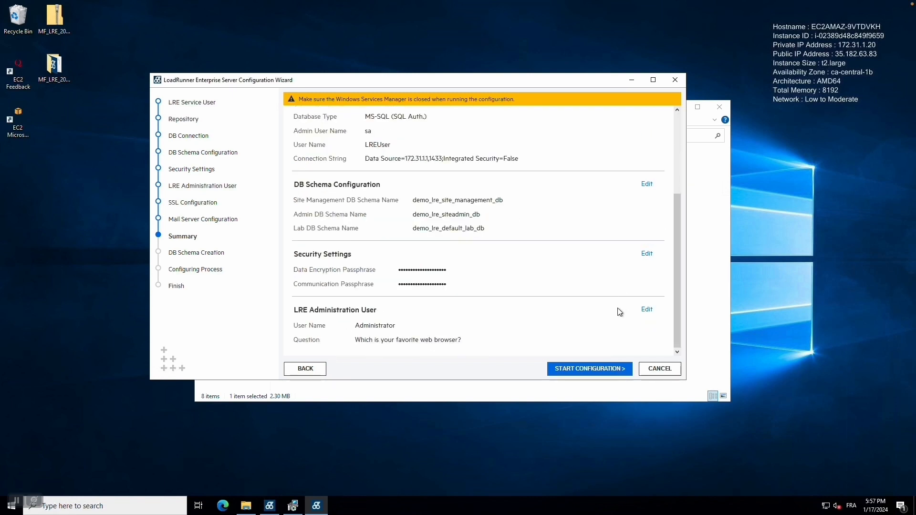
click(603, 368)
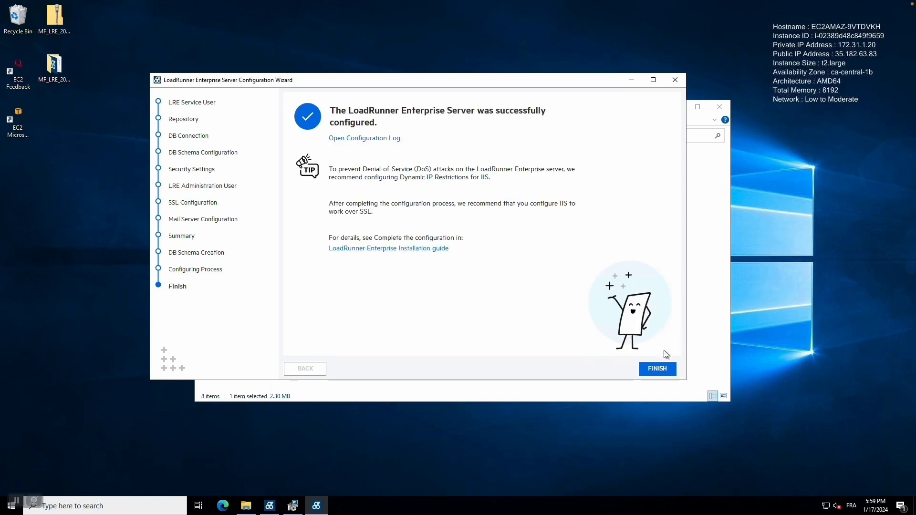
Step: Finish the wizard without installing Network Virtualization, and close the launcher and installation folder
click(658, 367)
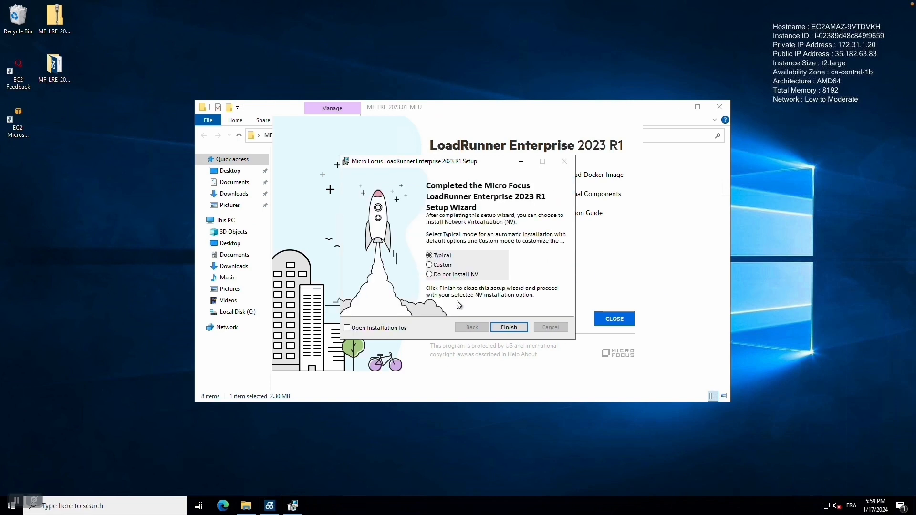
click(452, 275)
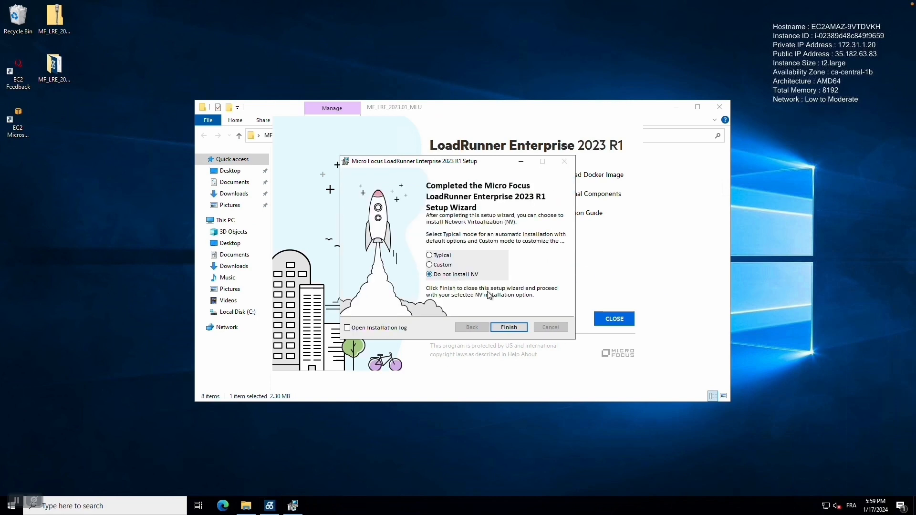
click(508, 327)
click(614, 320)
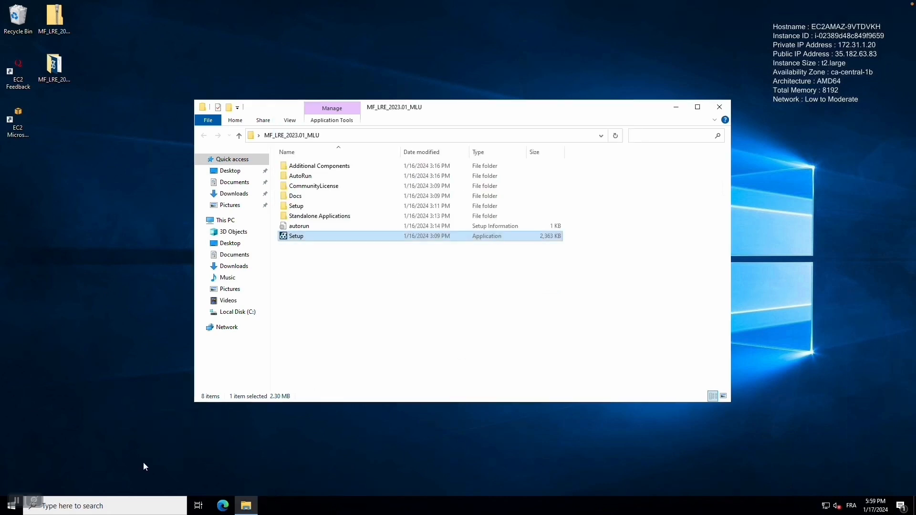
click(719, 107)
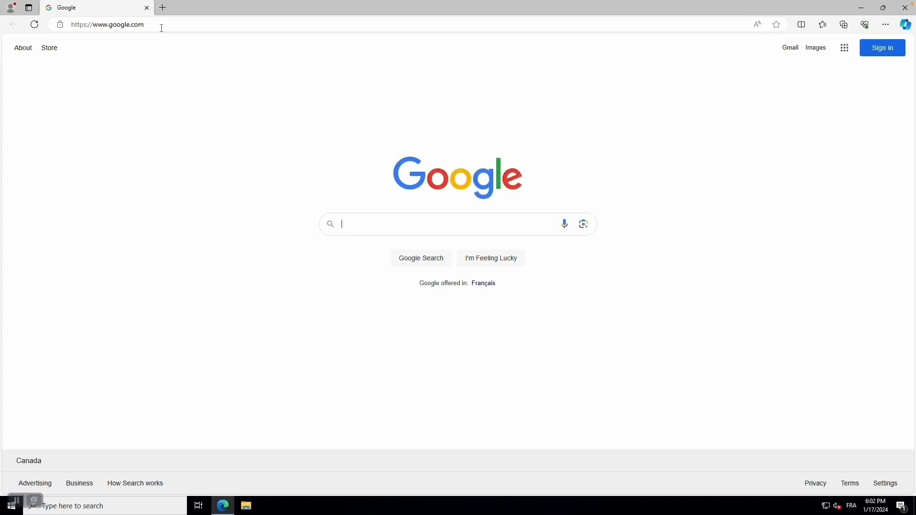
Step: Load localhost/lre in the browser and close the duplicate LoadRunner tab
click(162, 27)
text(localhost/lre)
key(Return)
click(181, 9)
click(261, 7)
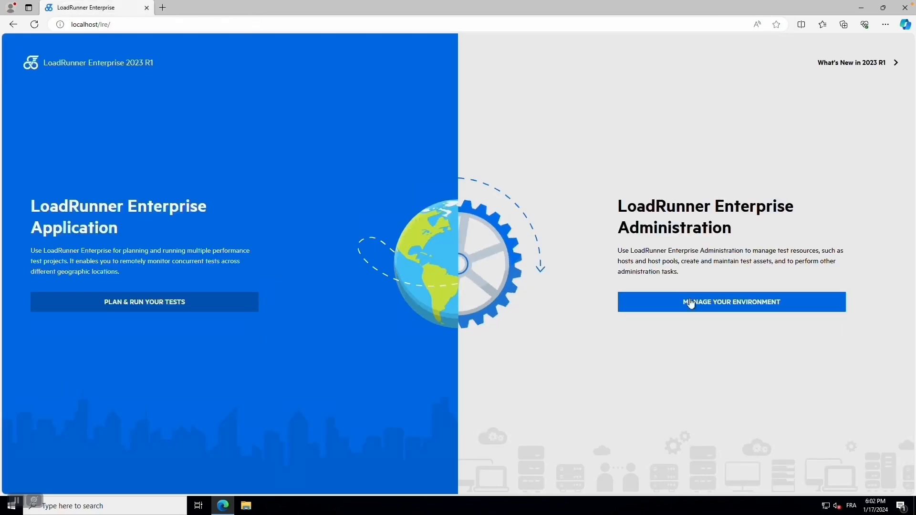
Step: Open LoadRunner Enterprise Administration and log in as Administrator
click(697, 301)
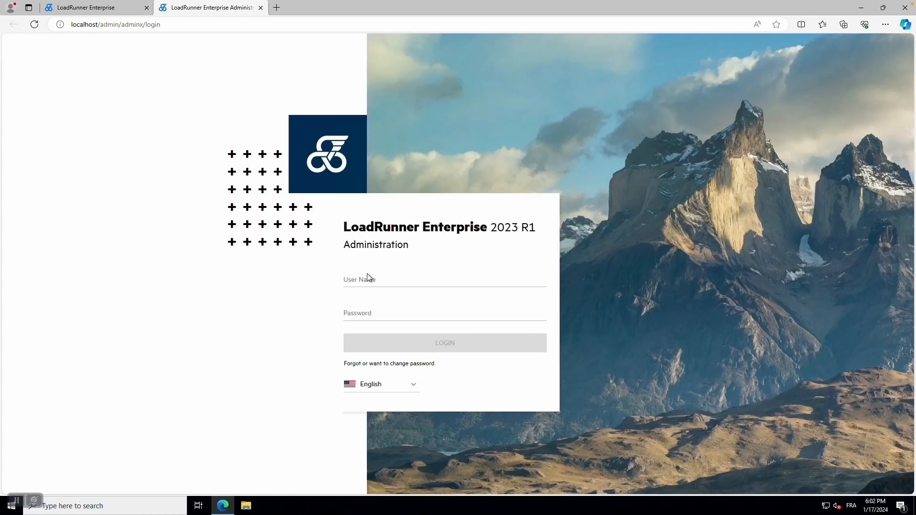
click(381, 279)
text(Admini)
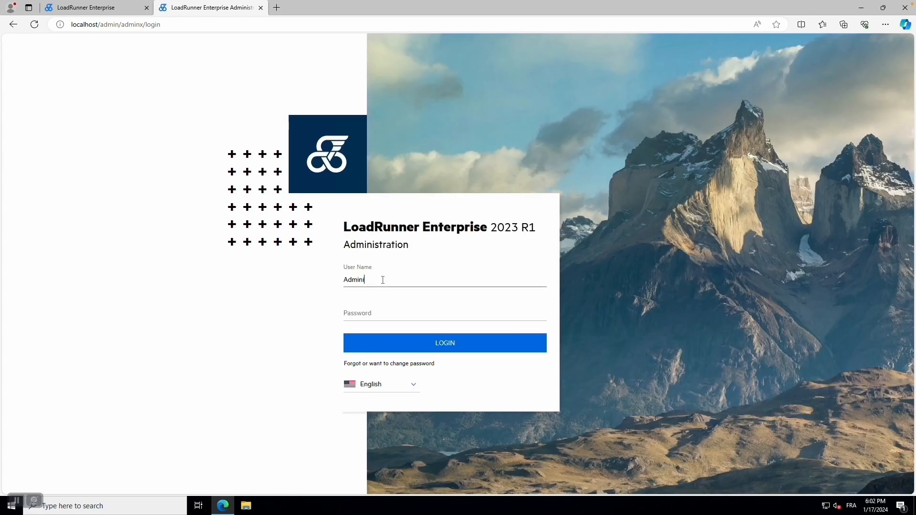
text(strator)
key(Tab)
text(•••••••••)
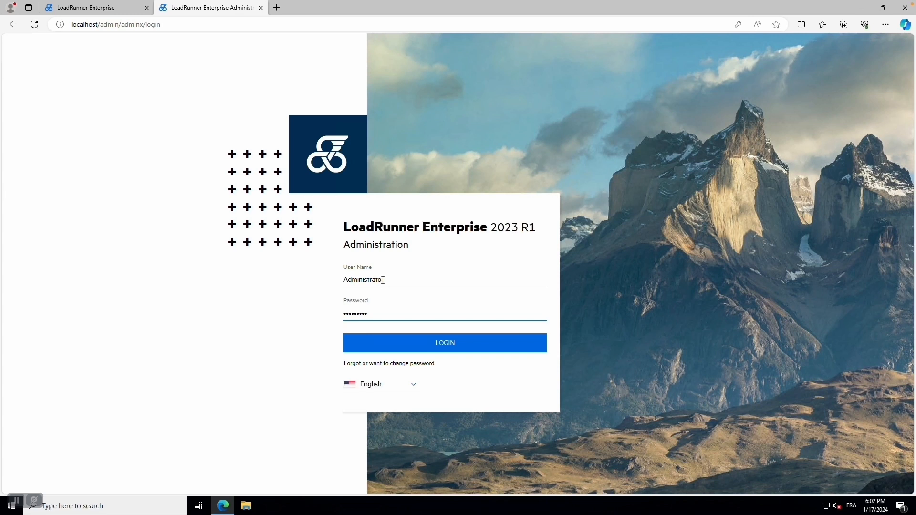
key(Return)
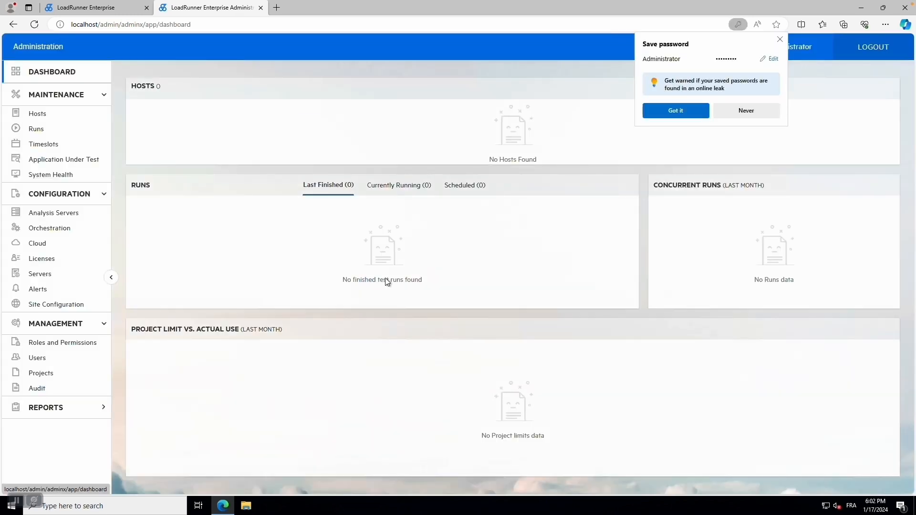
Step: Add host 172.31.1.21, 'LRE Host', as Controller and Data Processor in the General pool
click(41, 119)
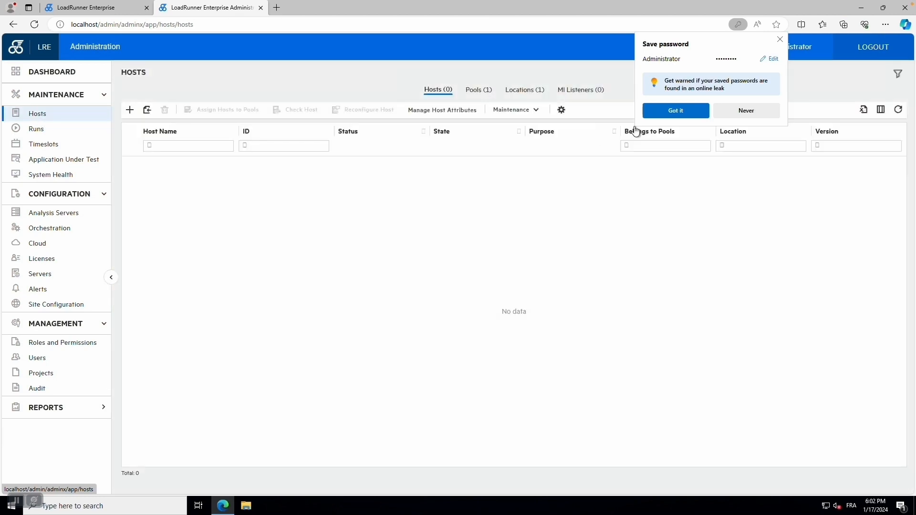
click(737, 111)
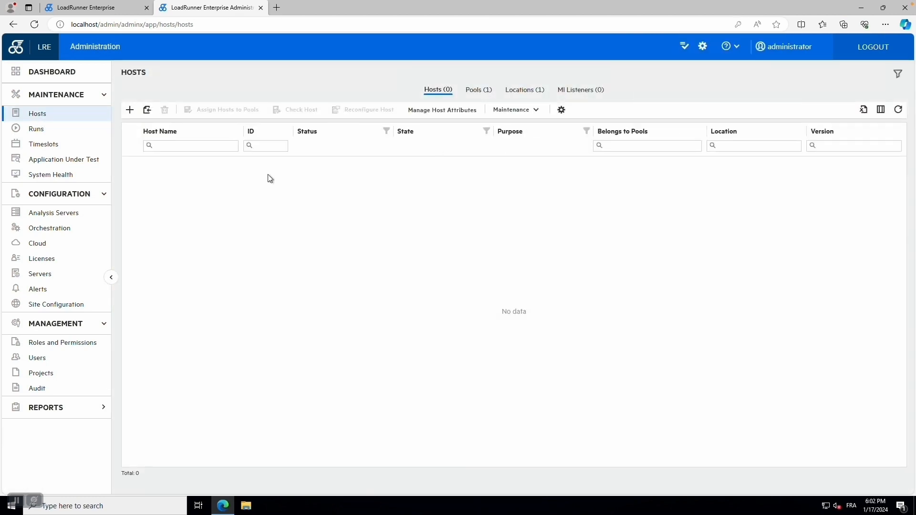
click(129, 110)
click(192, 138)
click(191, 150)
click(294, 101)
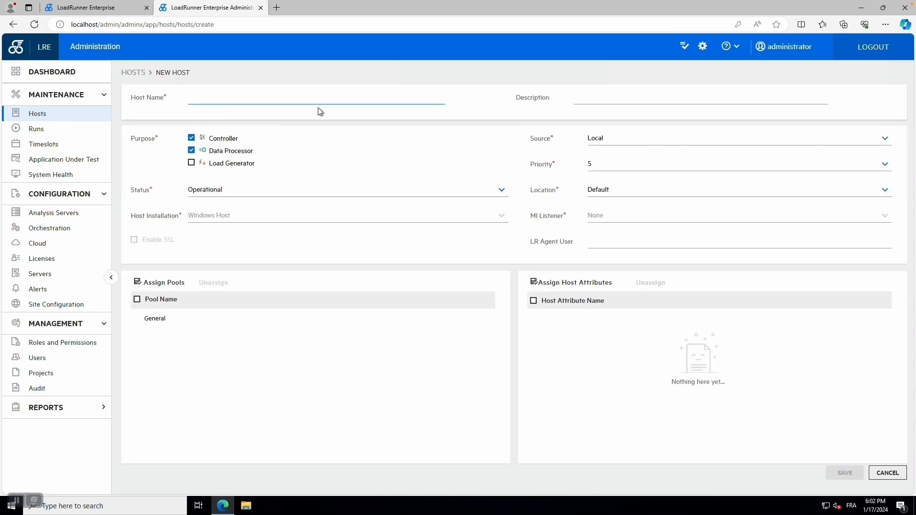
text(172.31)
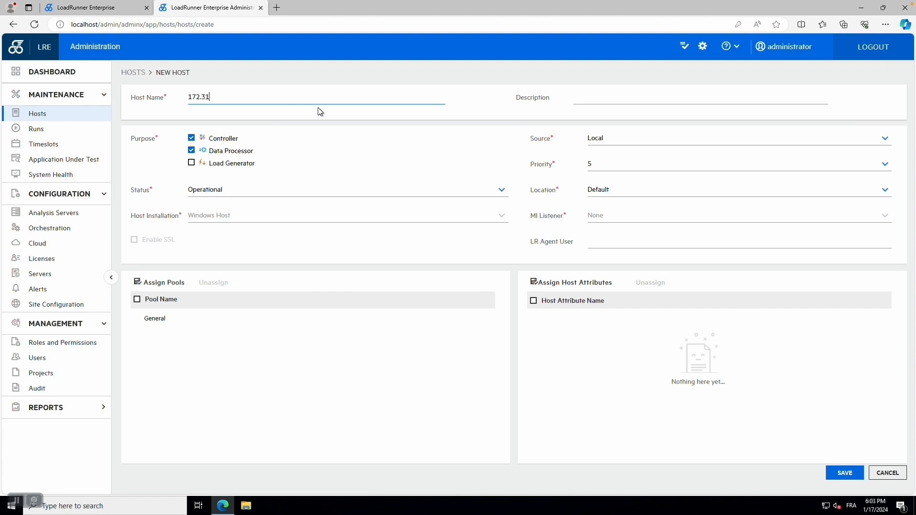
text(.1.21)
click(599, 98)
text(LRE H)
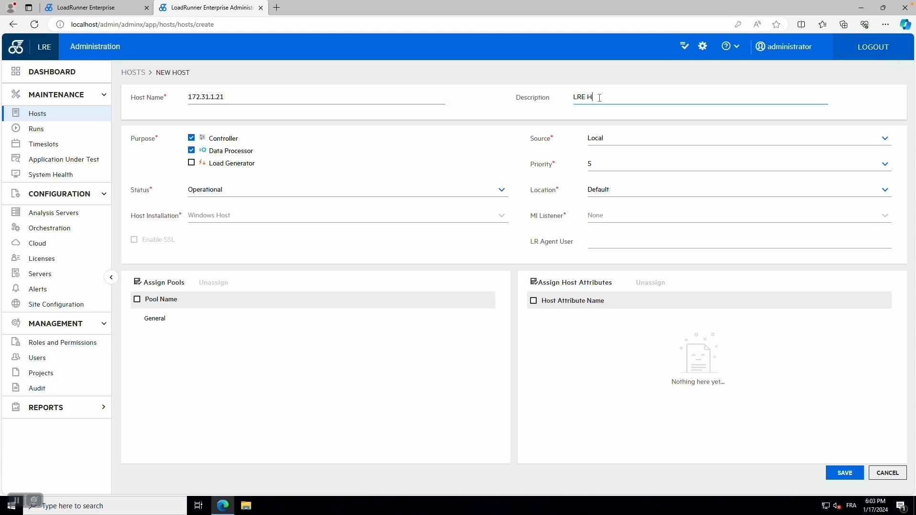
text(ost)
click(137, 319)
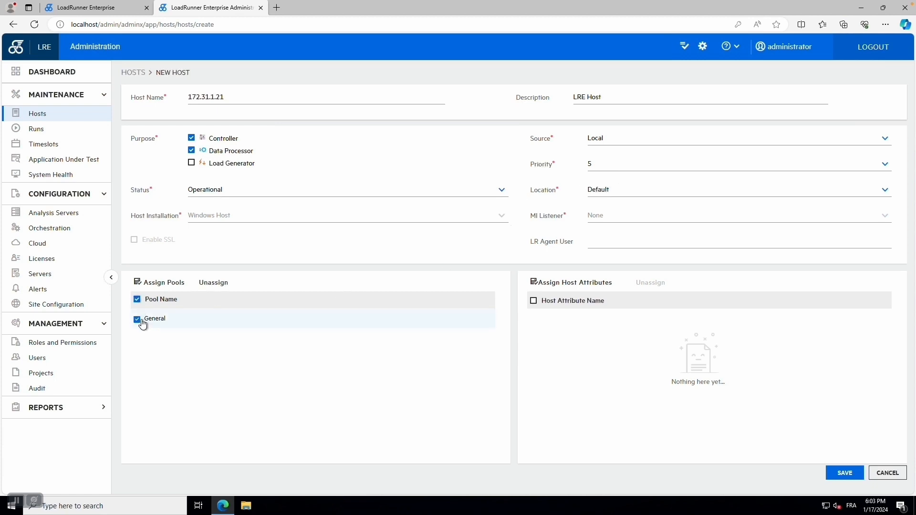
click(854, 473)
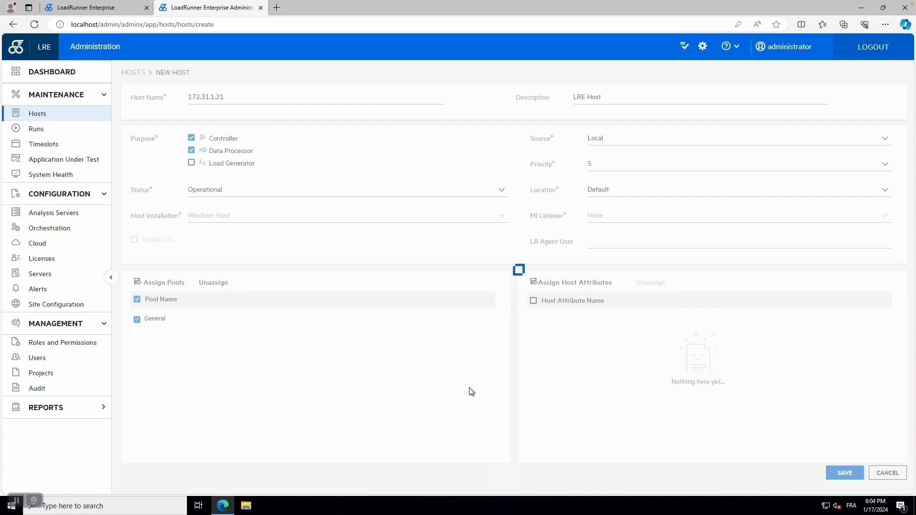
Step: Add and save host 172.31.1.22 as 'LRE Load Generator', a OneLG load generator in the General pool
click(129, 110)
click(275, 97)
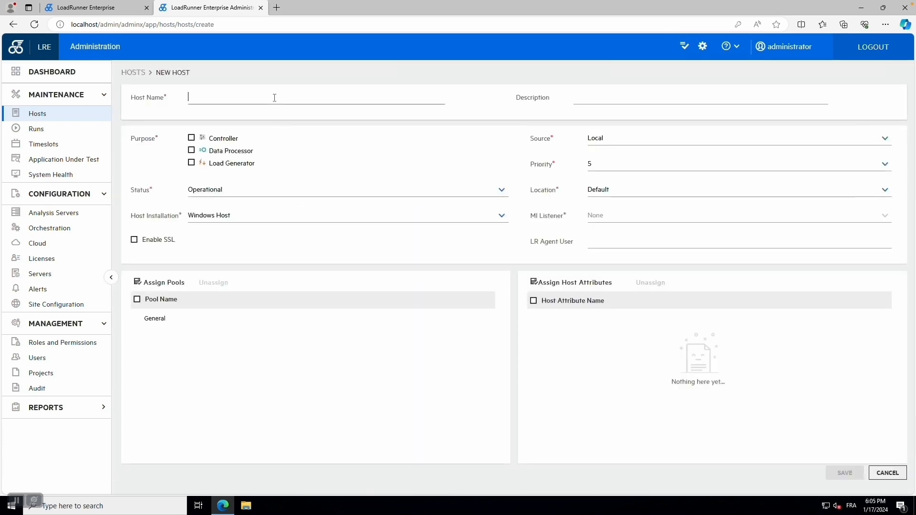
text(172.31.1.22)
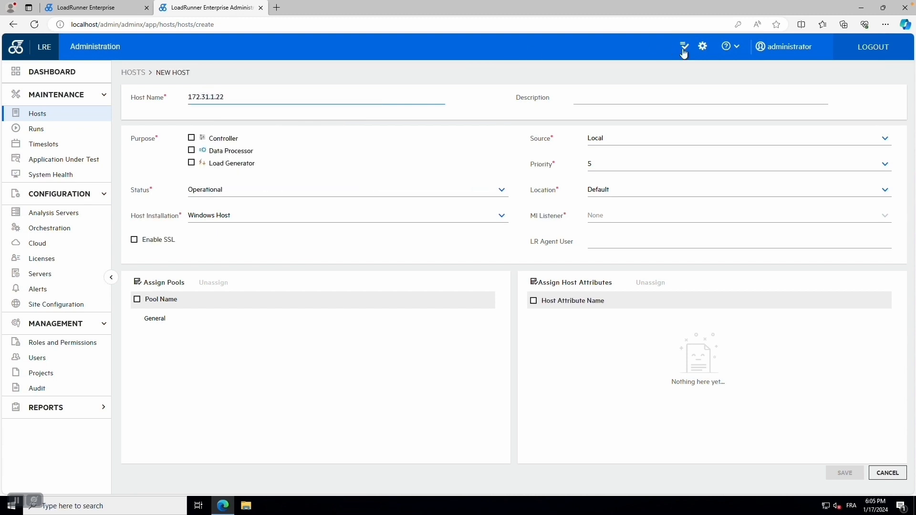
click(636, 94)
text(LR)
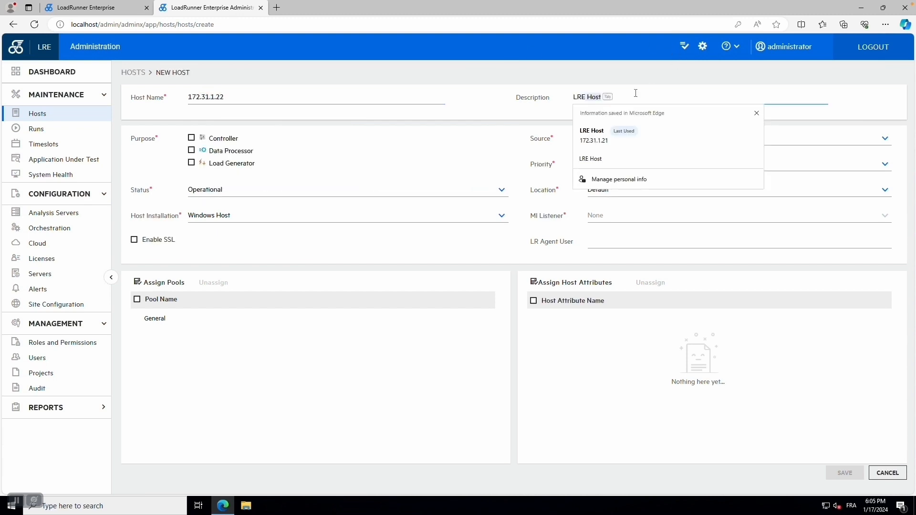
text(E Load Generat)
text(or)
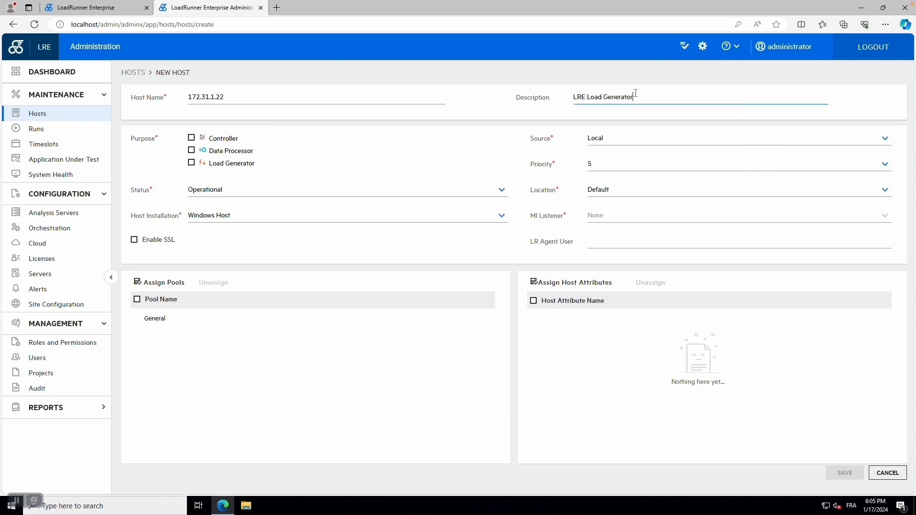
click(226, 164)
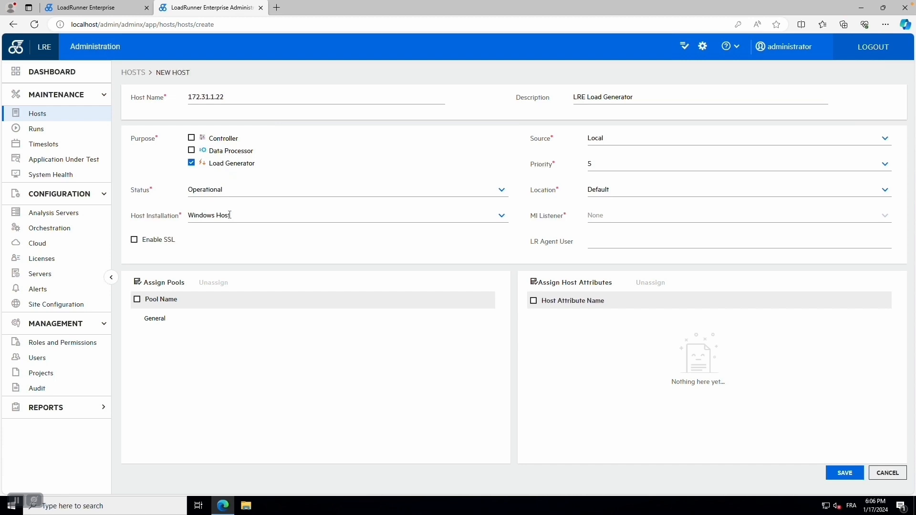
click(267, 215)
click(231, 264)
click(137, 299)
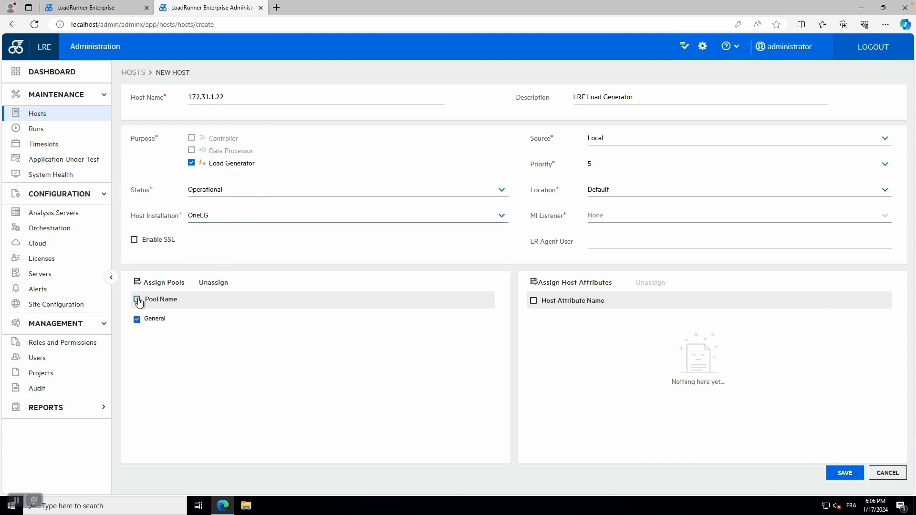
click(845, 473)
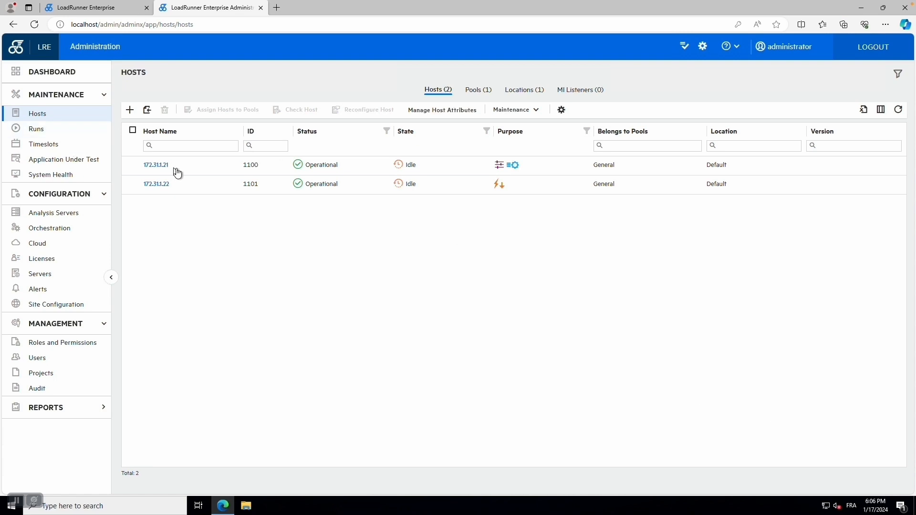
Step: Reconfigure hosts 172.31.1.21 and 172.31.1.22 together, then close the results once both show Operational
click(134, 166)
click(134, 185)
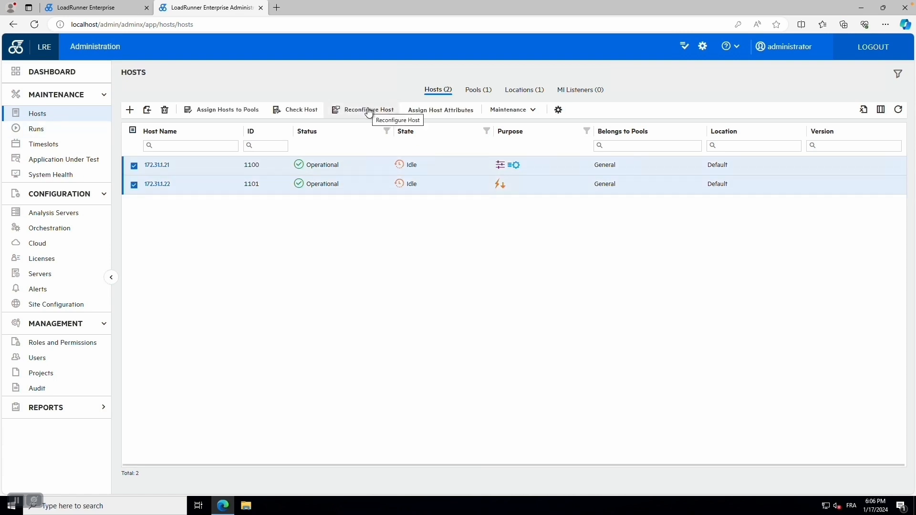
click(367, 110)
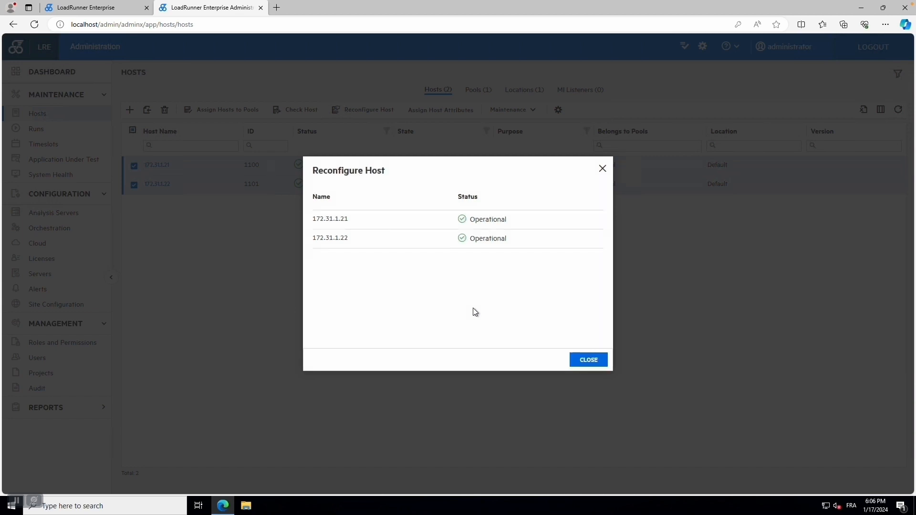
click(584, 361)
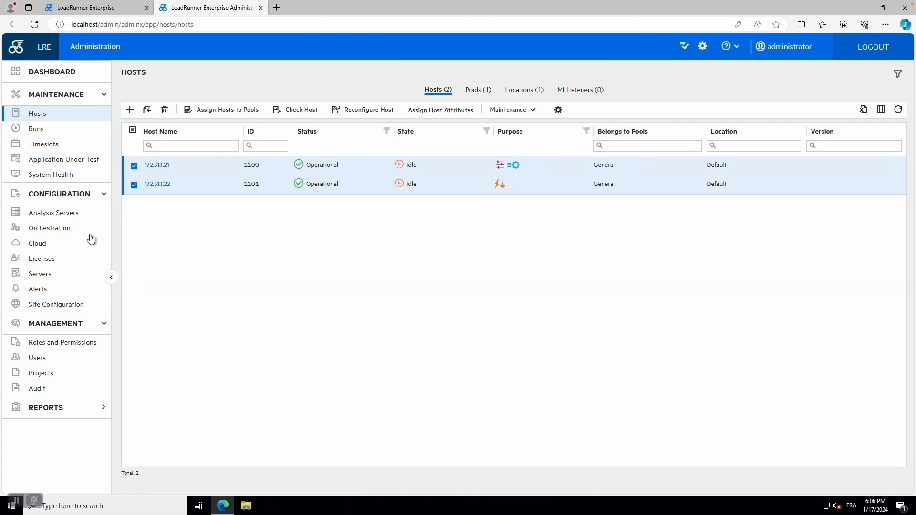
Step: Run a System Health check including host 172.31.1.21, then expand the passed Servers and Hosts results
click(48, 175)
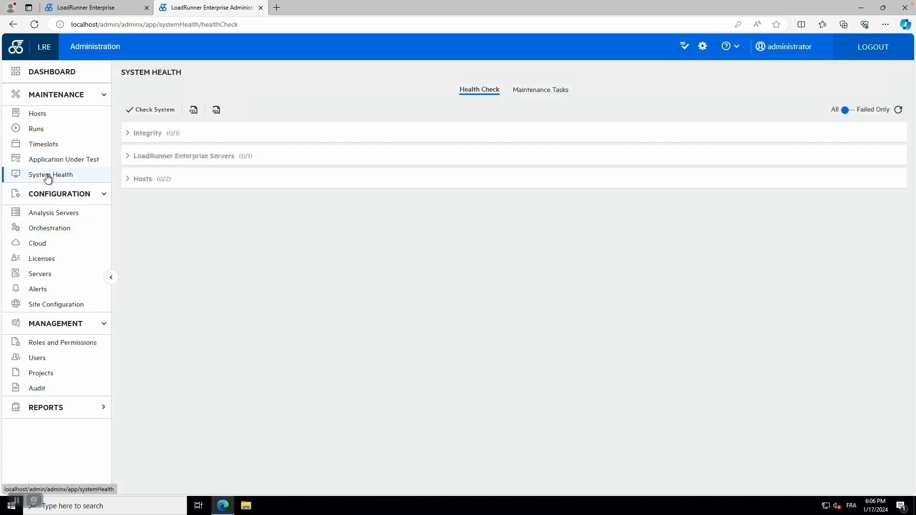
click(155, 110)
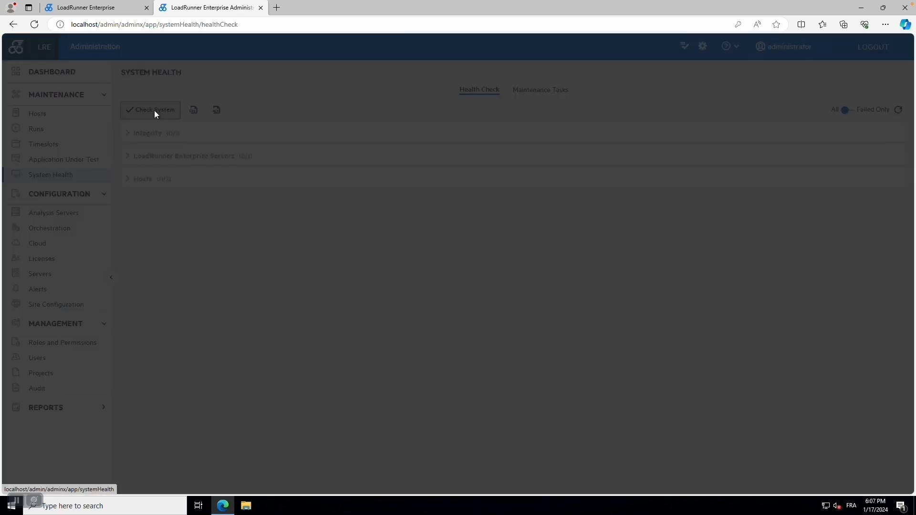
click(82, 244)
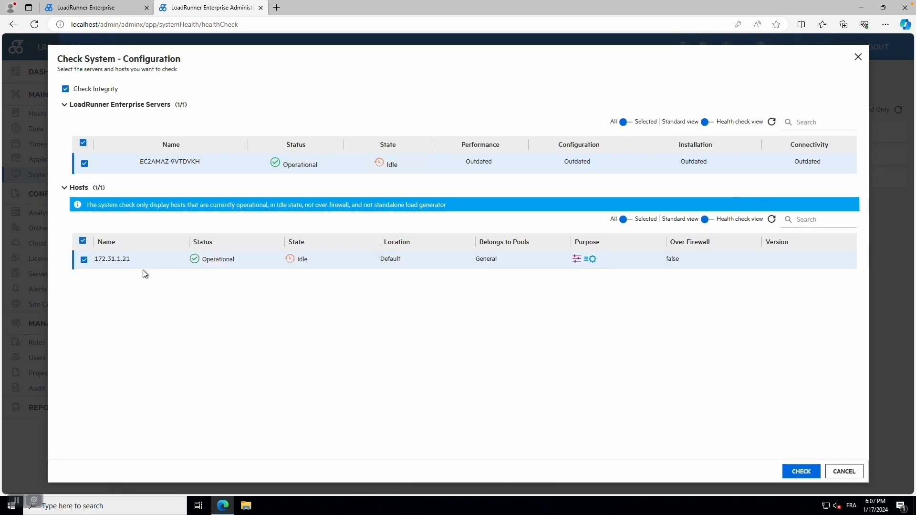
click(792, 471)
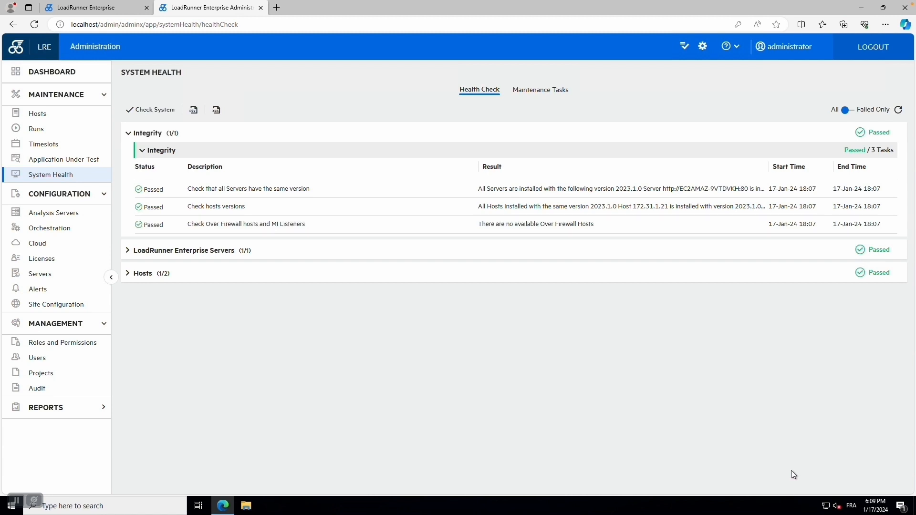
click(129, 250)
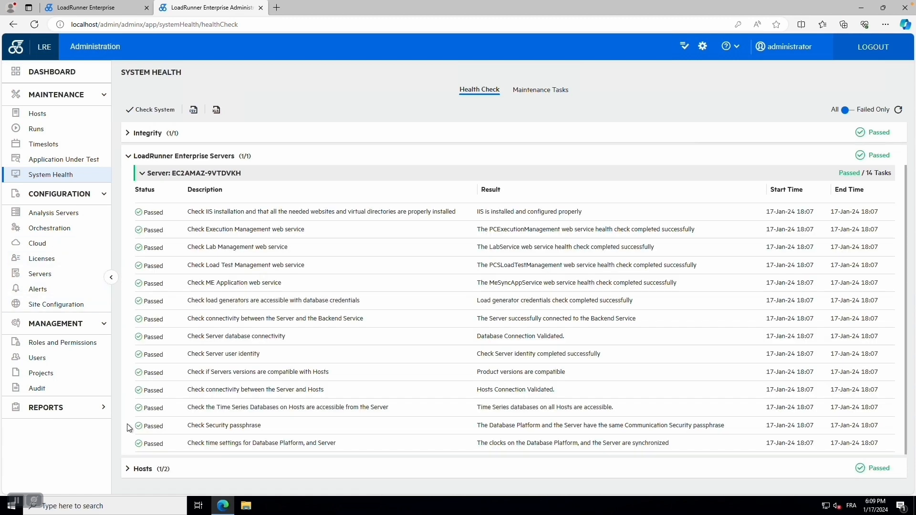
click(128, 470)
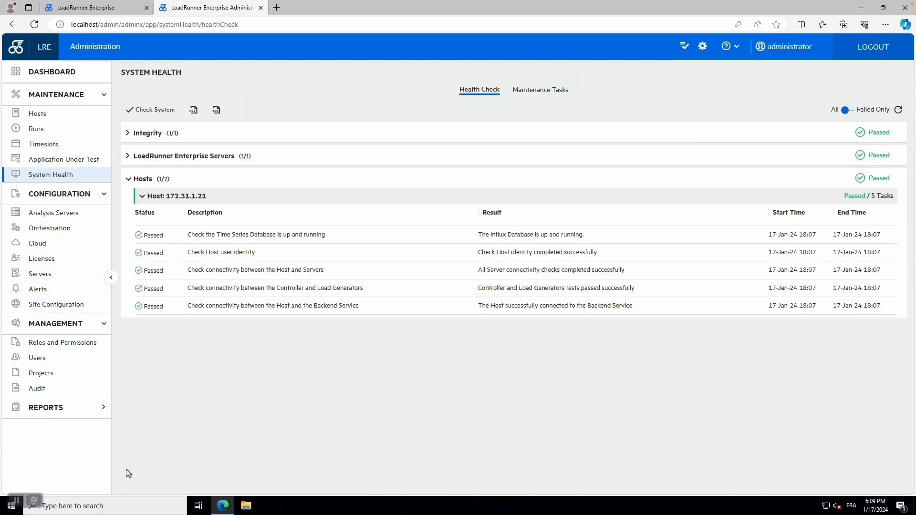